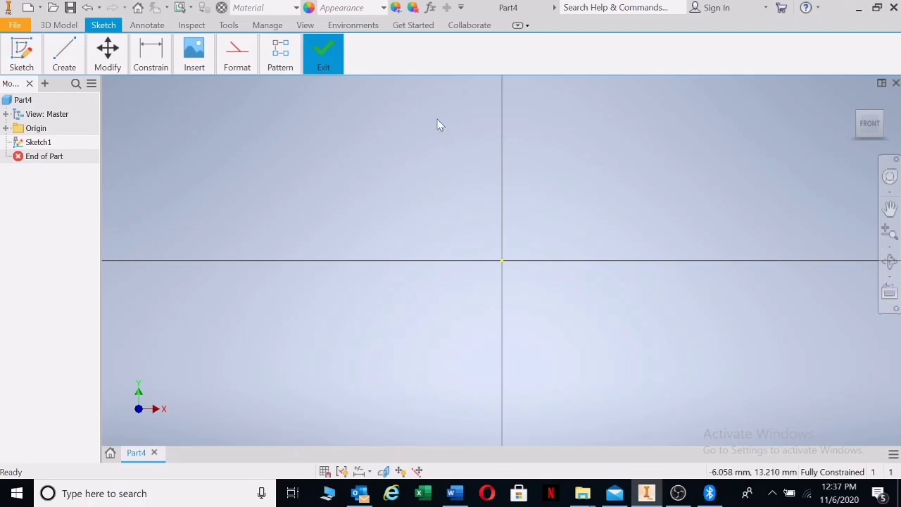
- In Sketch1, draw a six-sided polygon centred on the origin with a vertex straight above
left_click(38, 143)
left_click(39, 143)
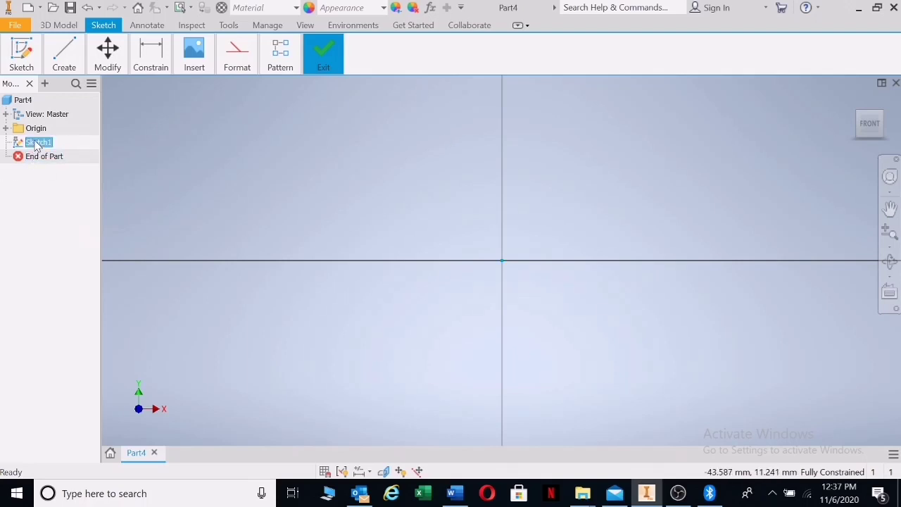
left_click(64, 53)
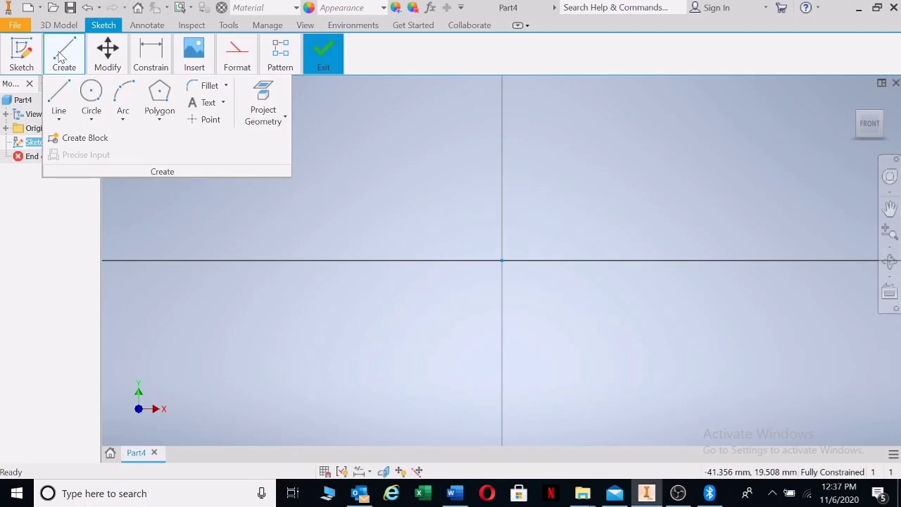
left_click(159, 91)
left_click(502, 260)
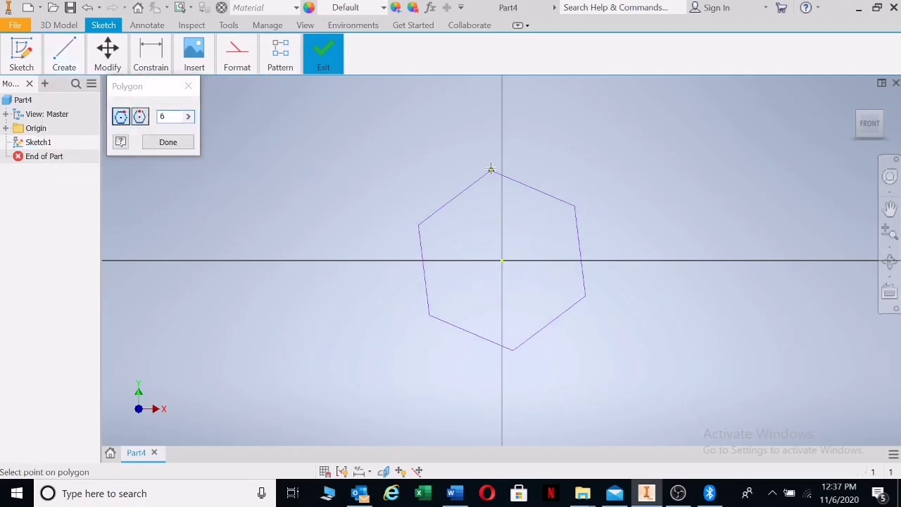
left_click(502, 151)
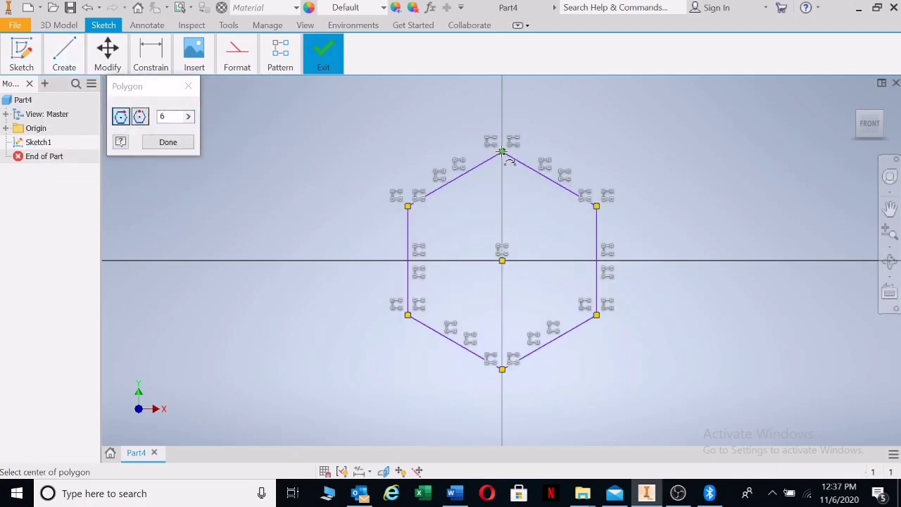
left_click(168, 141)
- Draw a circle centred on the origin inside the hexagon
mouse_move(64, 55)
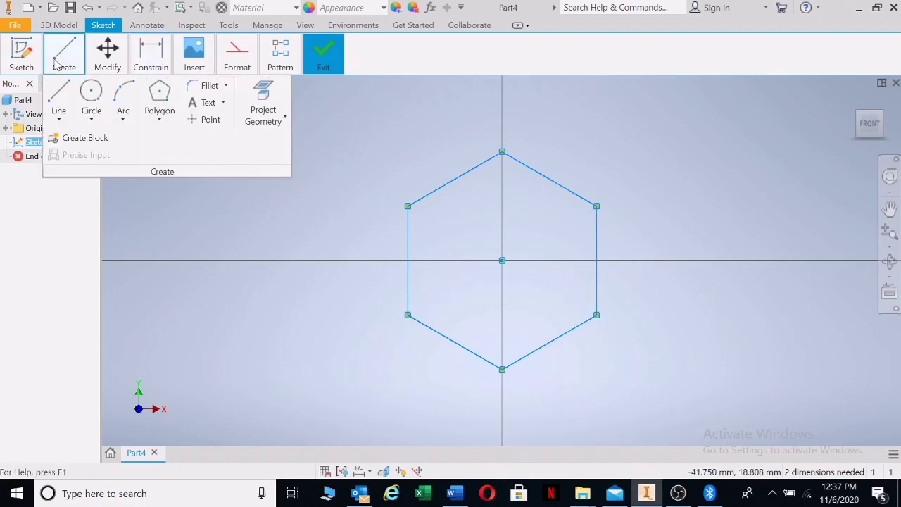
left_click(89, 90)
left_click(502, 261)
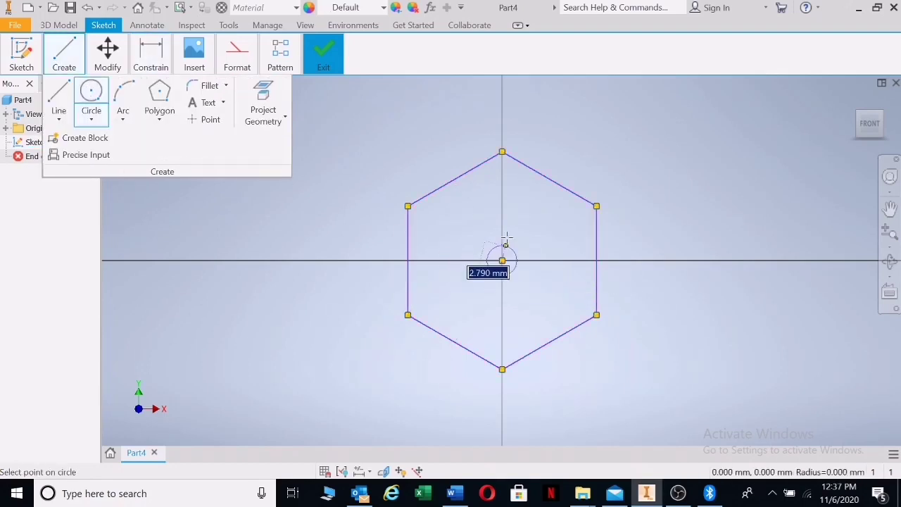
left_click(502, 211)
mouse_move(151, 55)
left_click(152, 98)
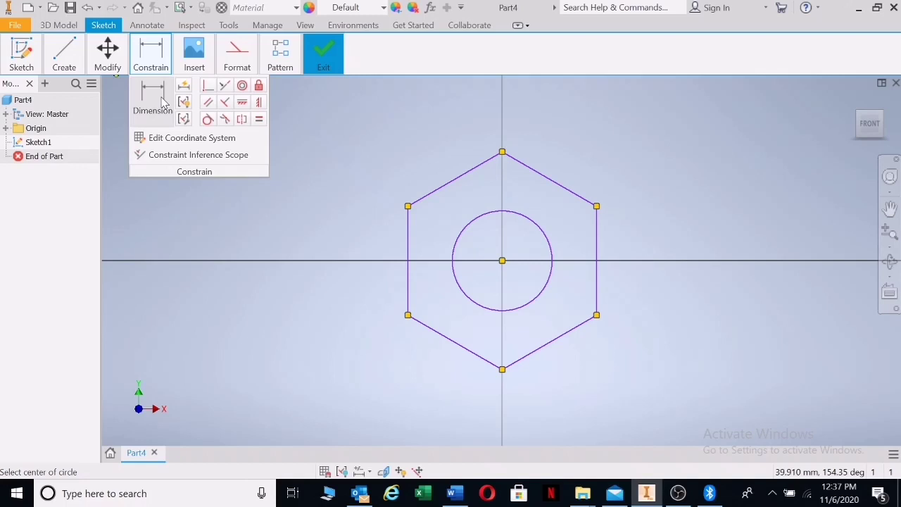
- Dimension the hexagon's vertex-to-vertex height and set the circle diameter to 16
left_click(502, 152)
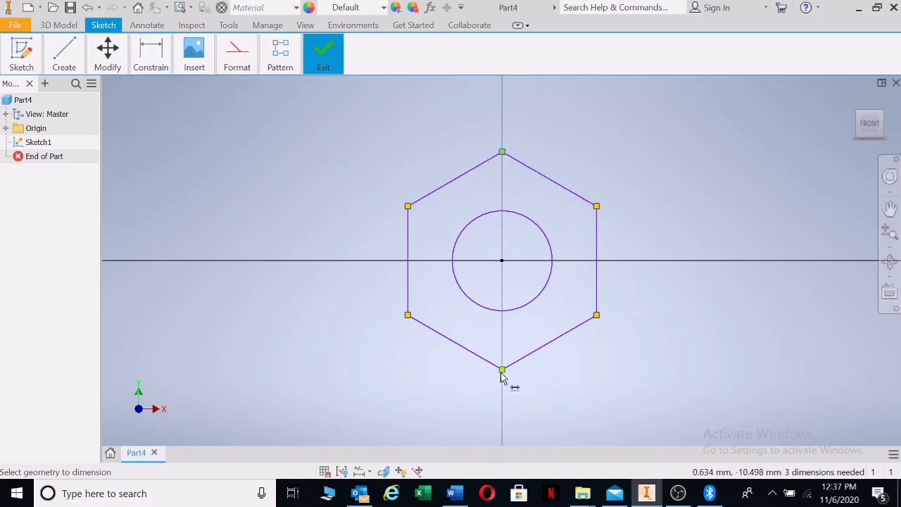
left_click(657, 260)
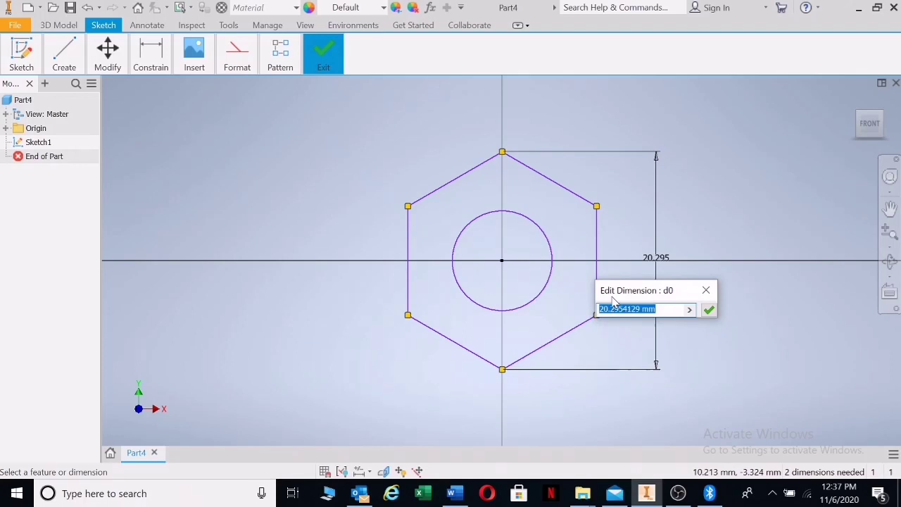
key("Return")
left_click(547, 240)
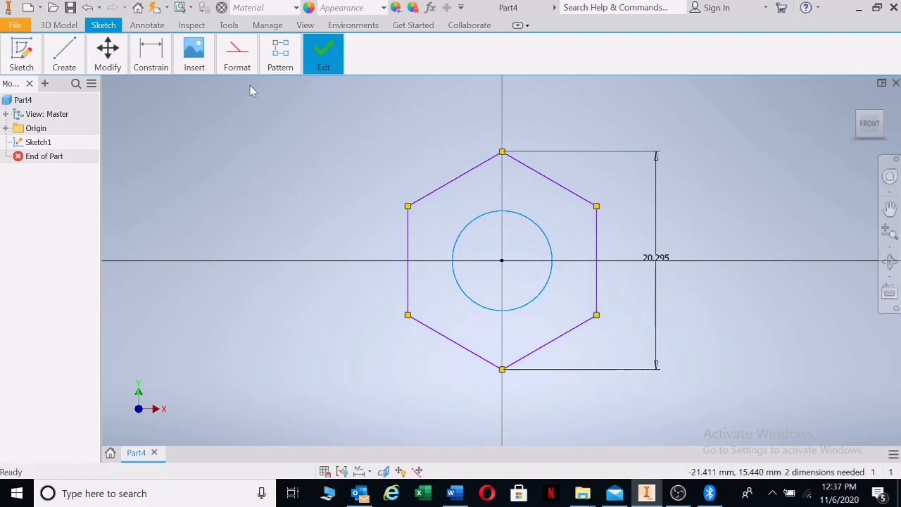
left_click(145, 46)
left_click(152, 98)
left_click(543, 232)
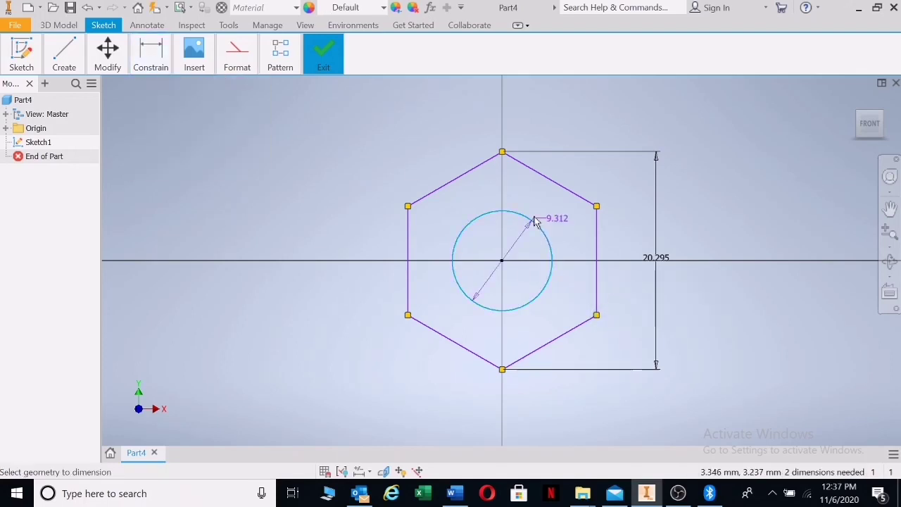
left_click(528, 211)
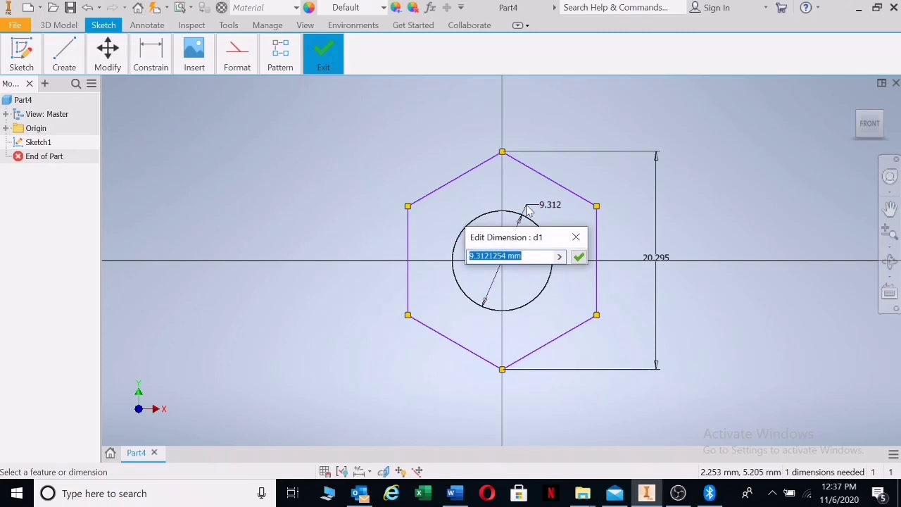
type("16")
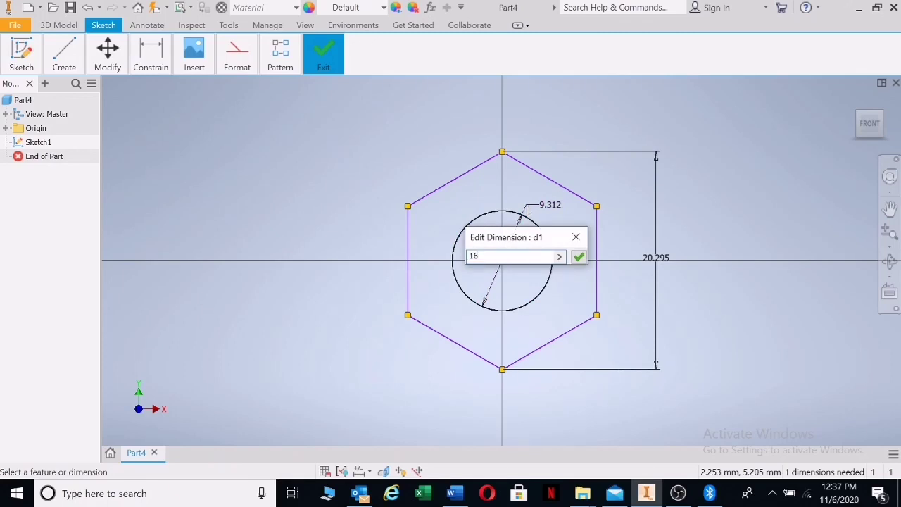
key("Return")
- Change the hexagon height dimension to 2*d1 so it reads 32
left_click(661, 259)
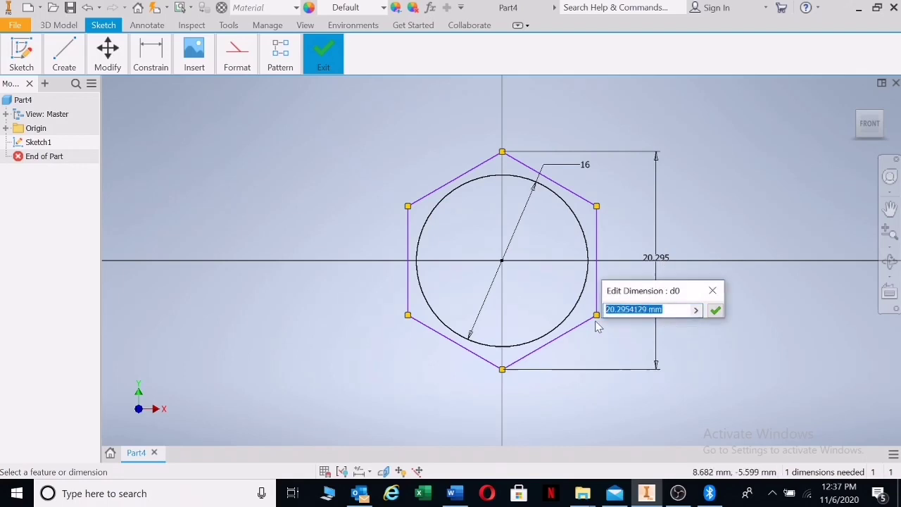
type("2")
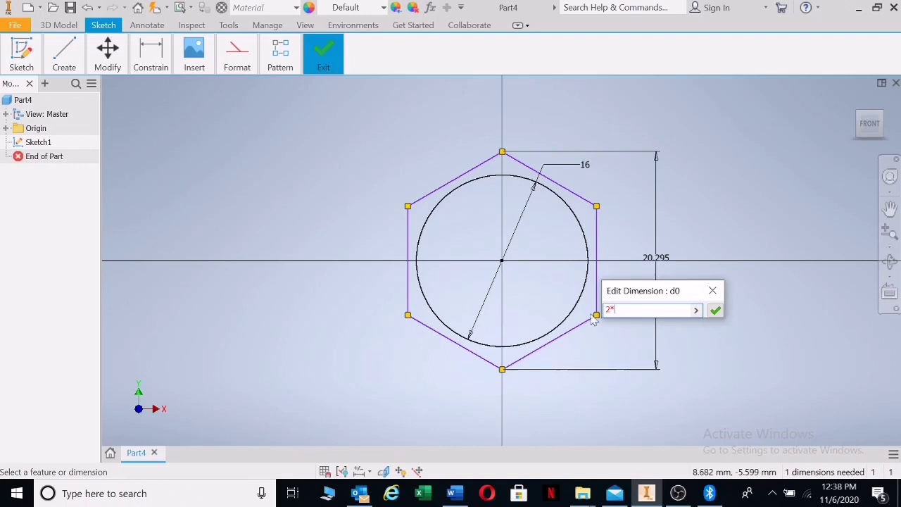
type("*")
left_click(586, 167)
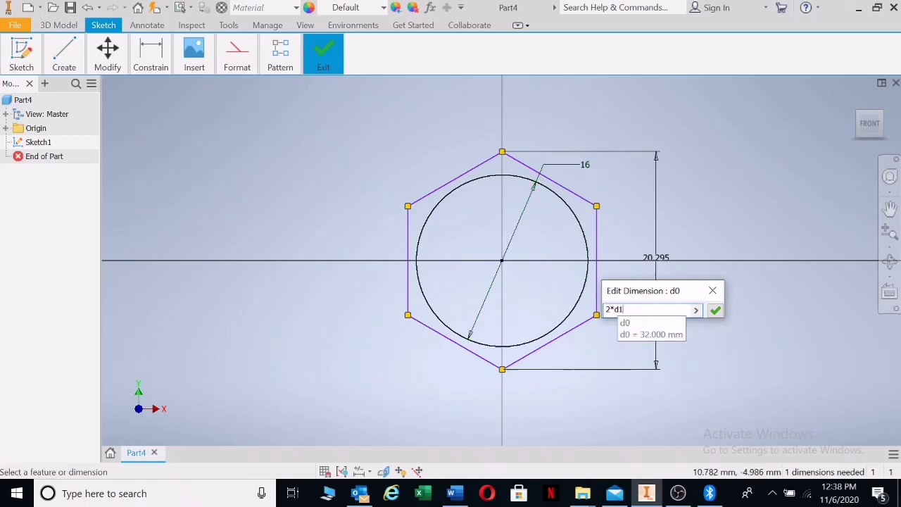
left_click(715, 311)
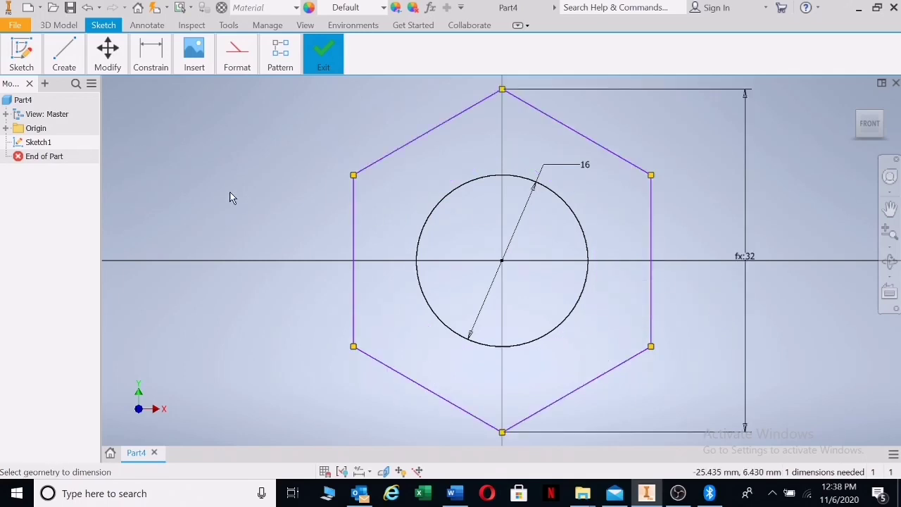
- Extrude the hexagon and circle profiles by 0.7*d1 into the hex head
key("e")
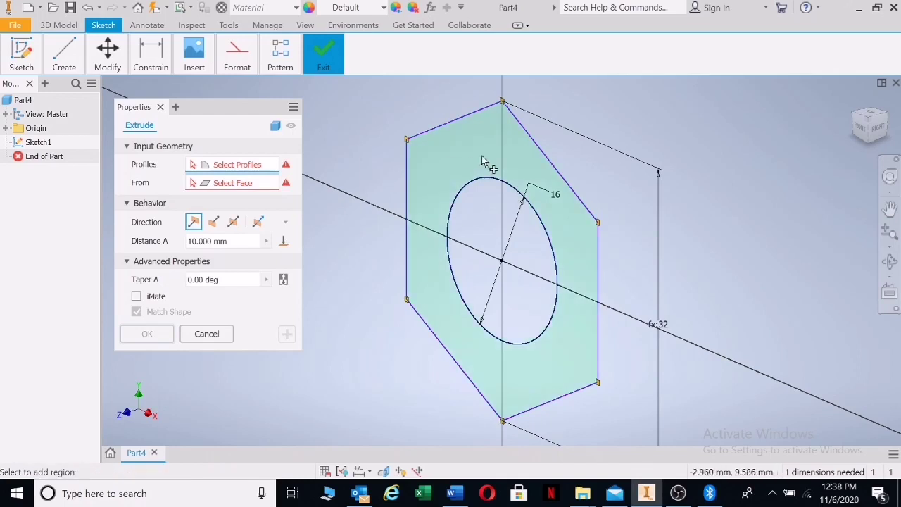
left_click(484, 161)
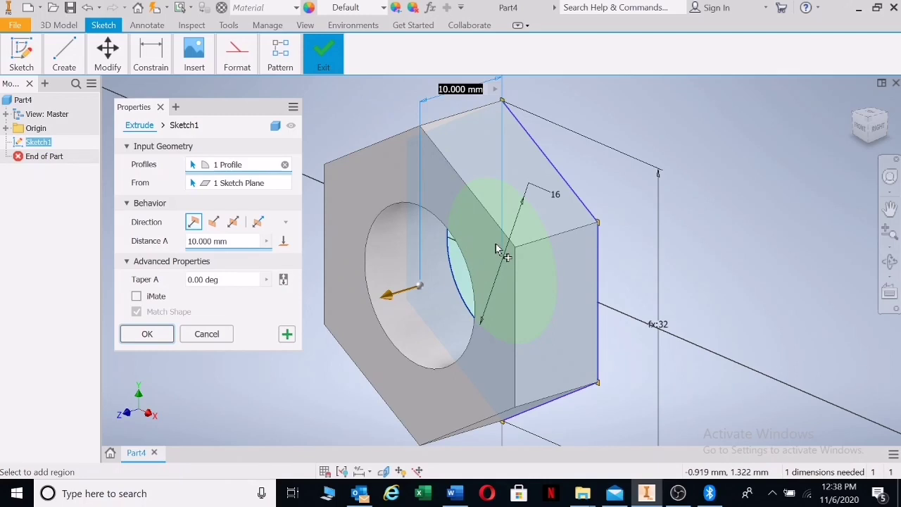
left_click(213, 224)
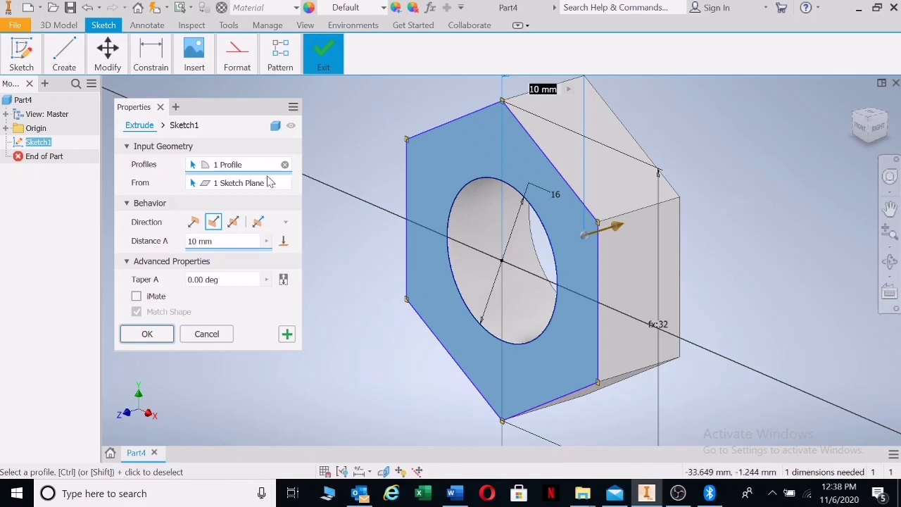
left_click(194, 223)
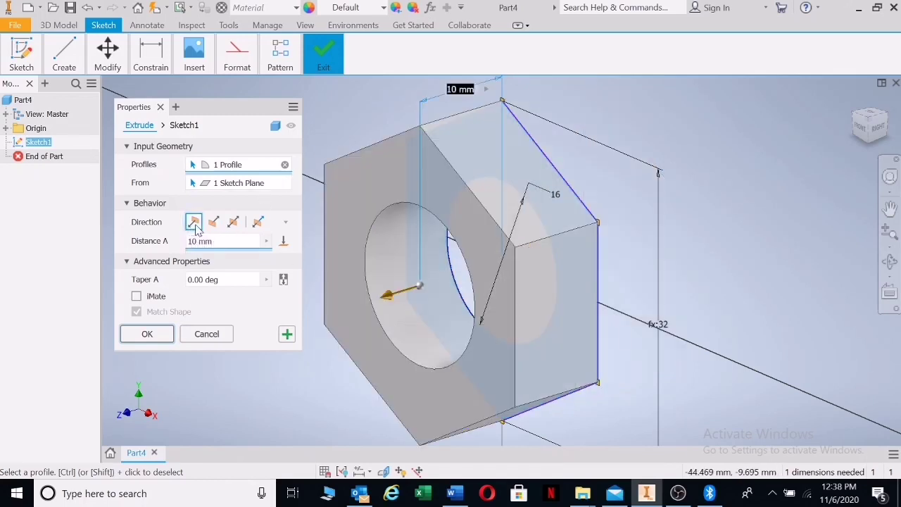
left_click(461, 263)
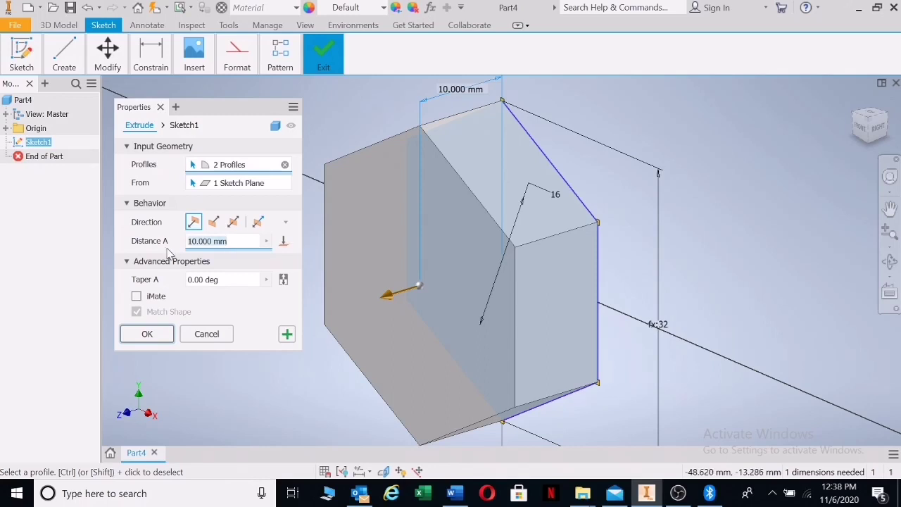
type("0")
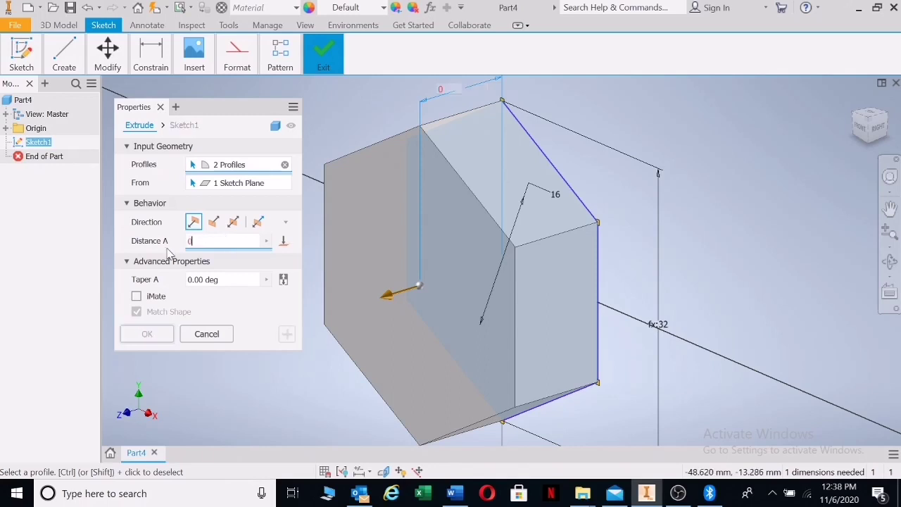
type(".7")
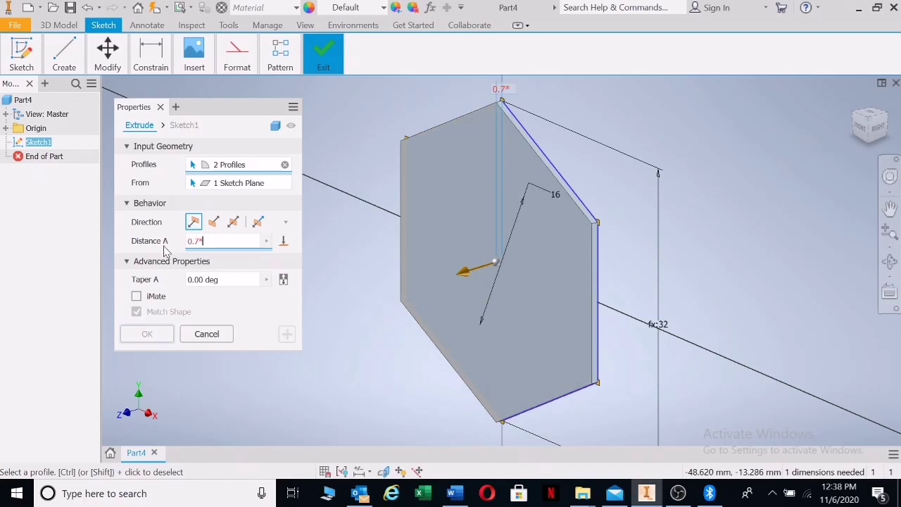
type("*d1")
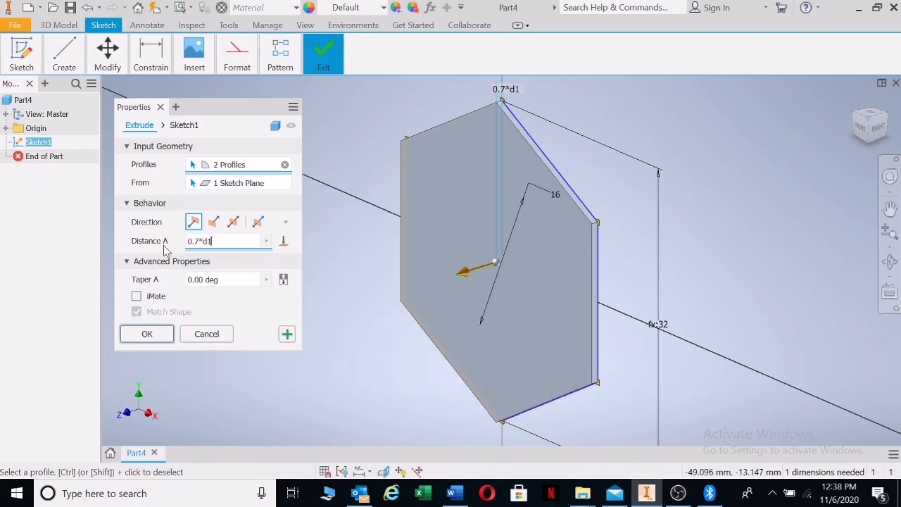
left_click(148, 337)
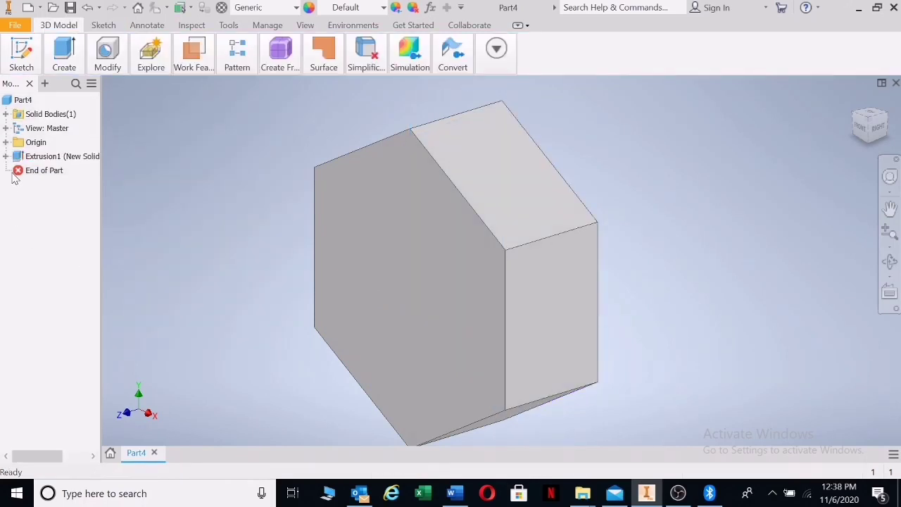
- Share Sketch1 and extrude the circle 100 mm in the flipped direction as the shank
left_click(6, 156)
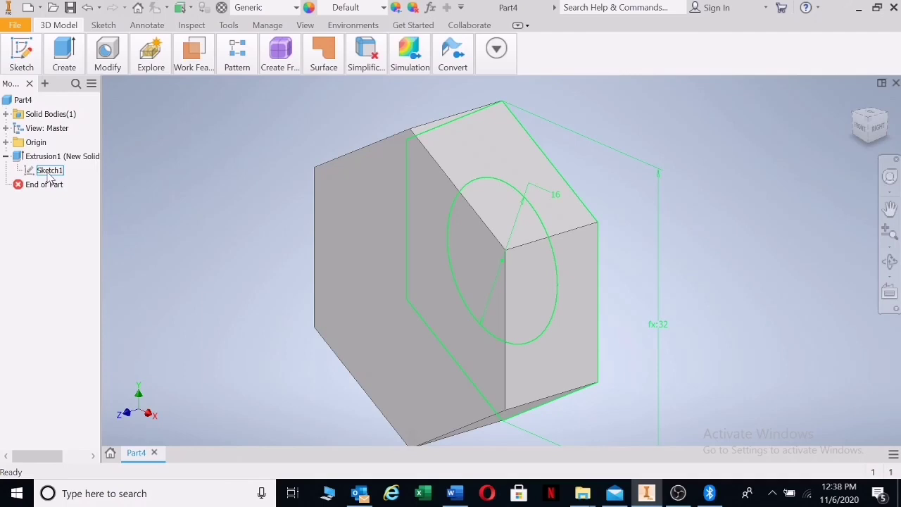
right_click(48, 177)
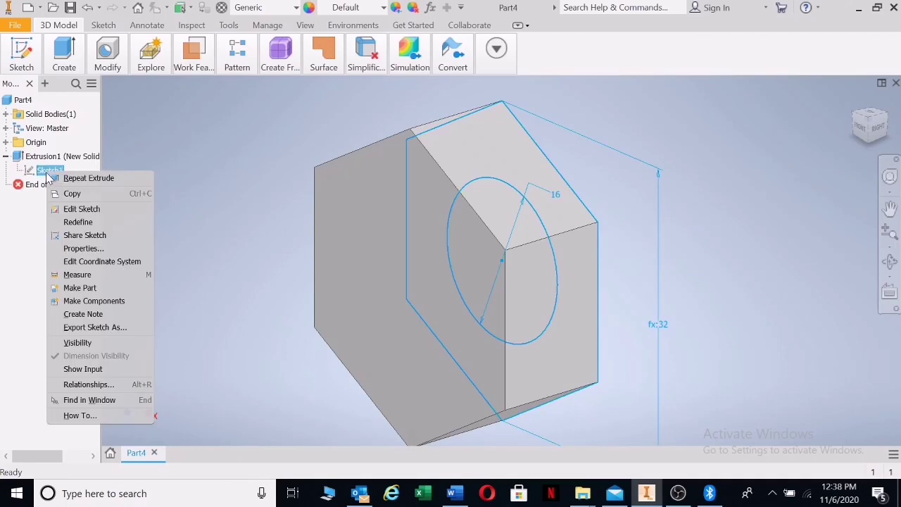
left_click(85, 235)
key("e")
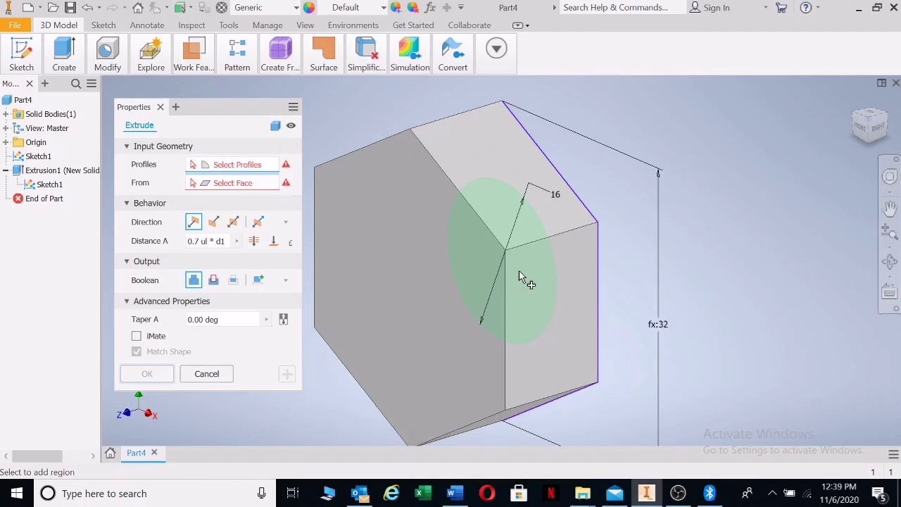
left_click(521, 276)
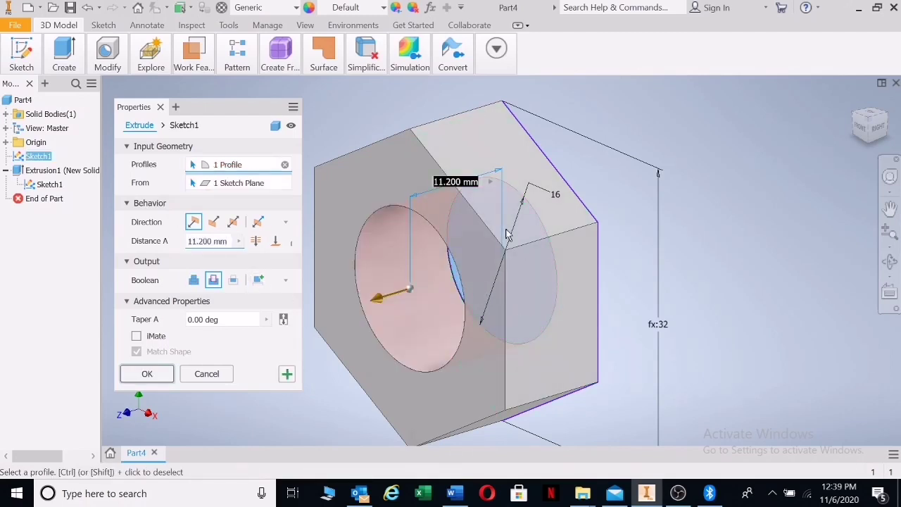
left_click(213, 222)
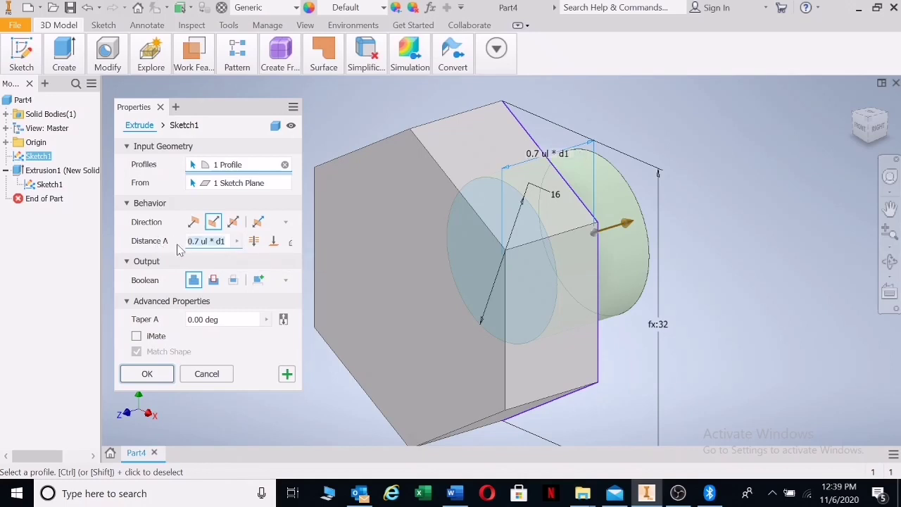
type("100")
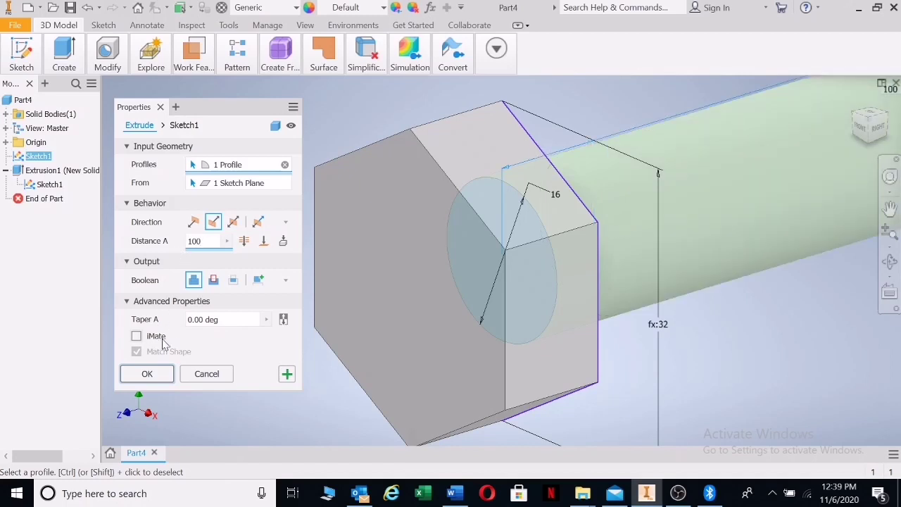
key("Home")
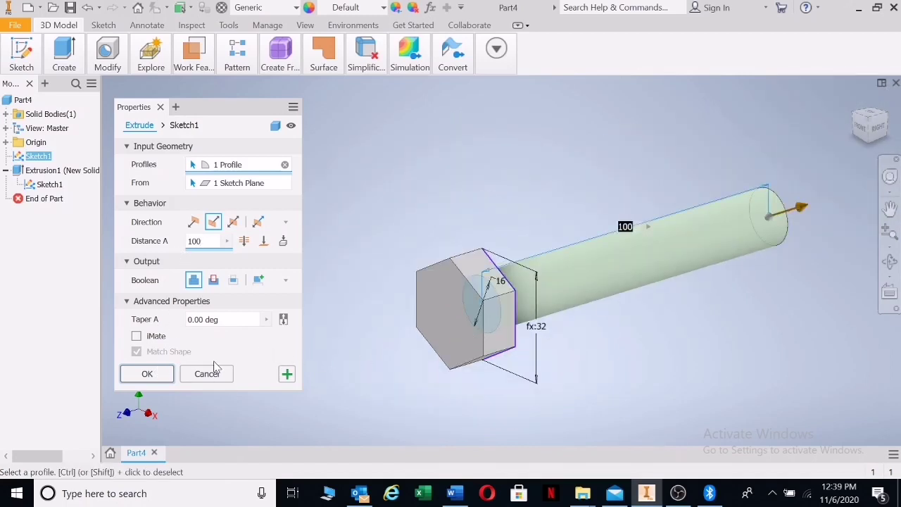
left_click(145, 379)
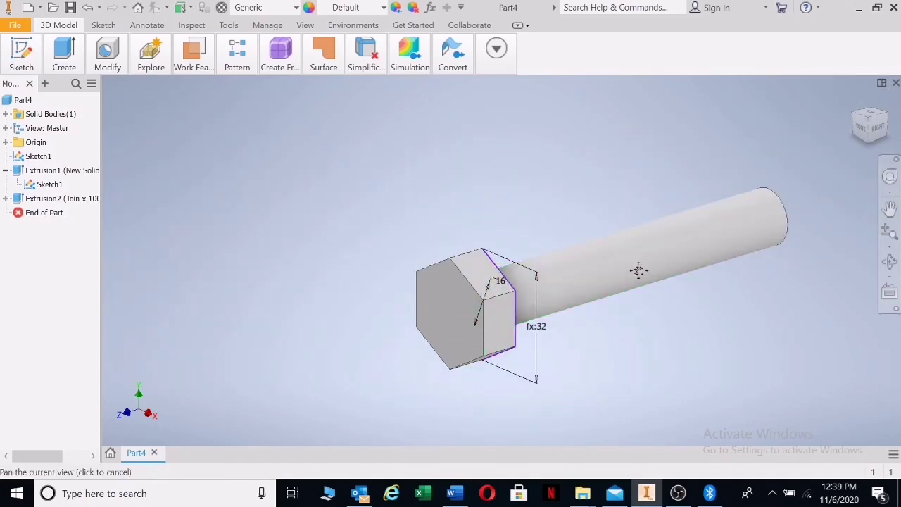
- Rotate the view to the hex head's underside and select that face
middle_click_drag(637, 270, 572, 233)
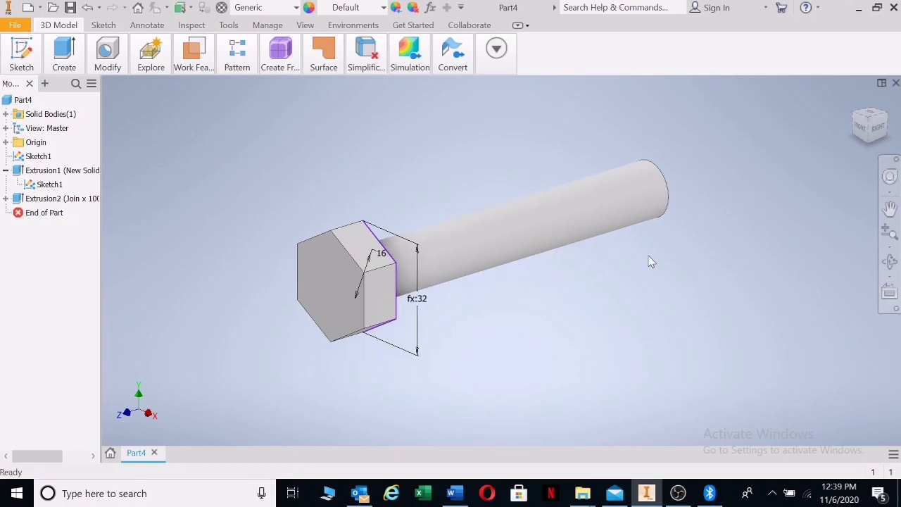
left_click(890, 261)
left_click_drag(595, 268, 559, 282)
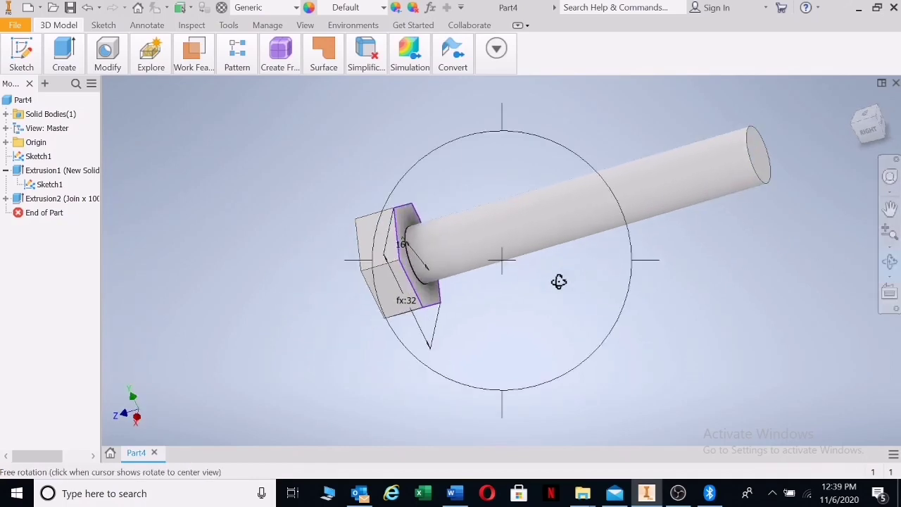
key("Escape")
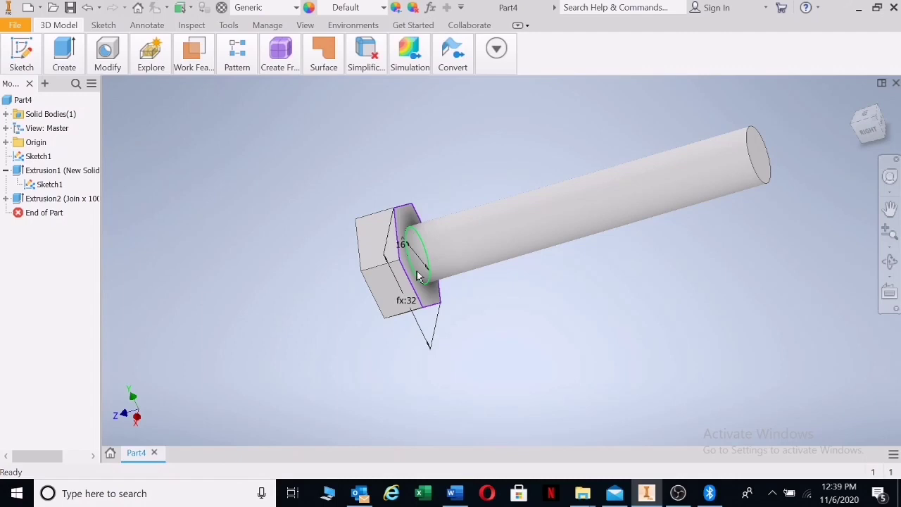
left_click(418, 285)
- Fillet the edge where the shank meets the head with radius 0.1*d1
scroll(496, 290, "up", 3)
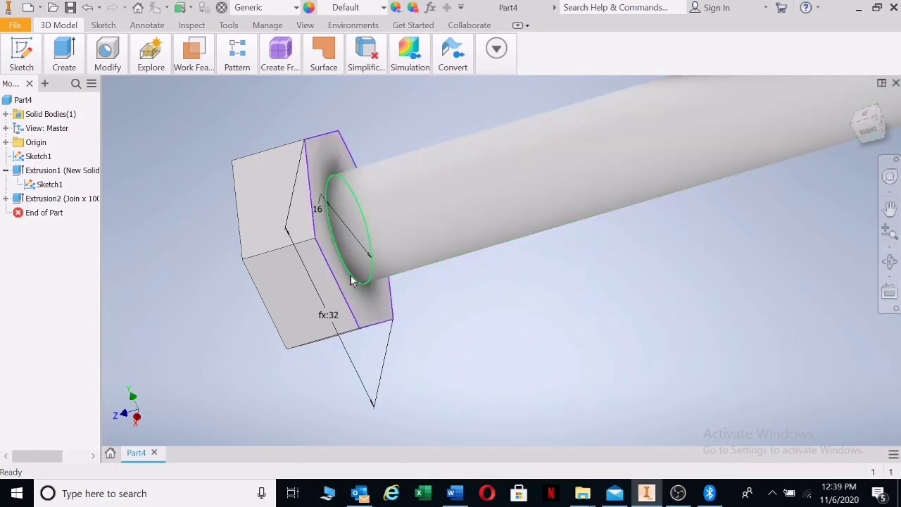
mouse_move(352, 280)
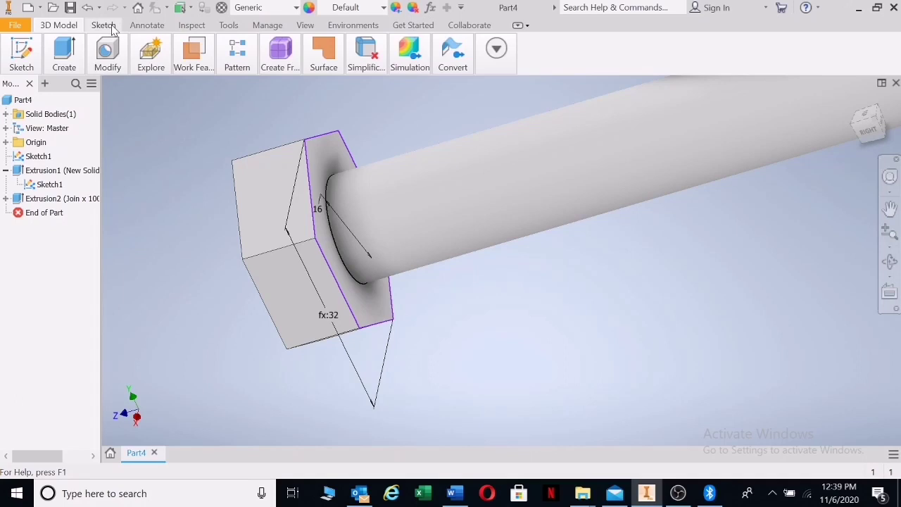
left_click(108, 55)
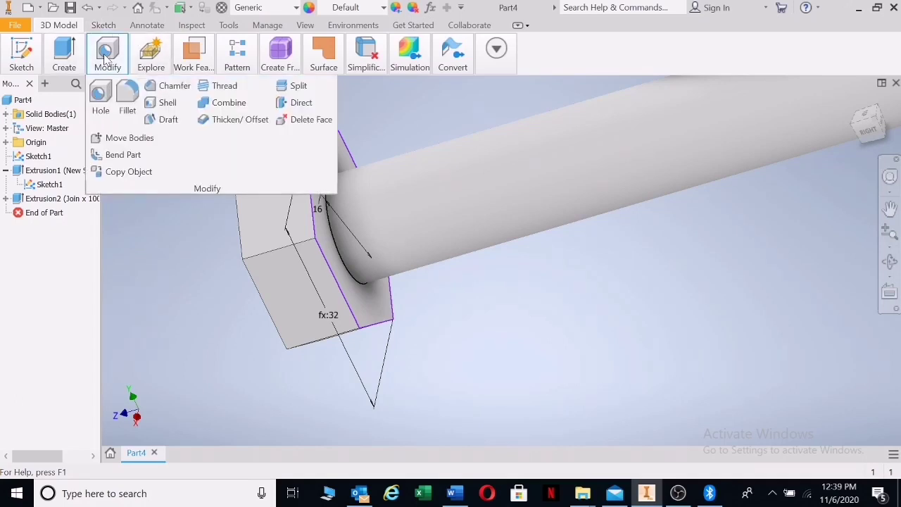
left_click(127, 93)
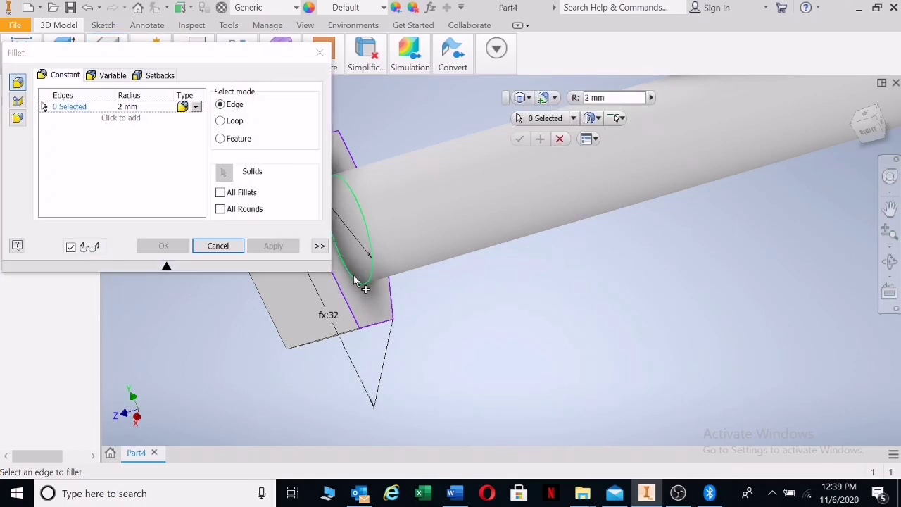
left_click(356, 281)
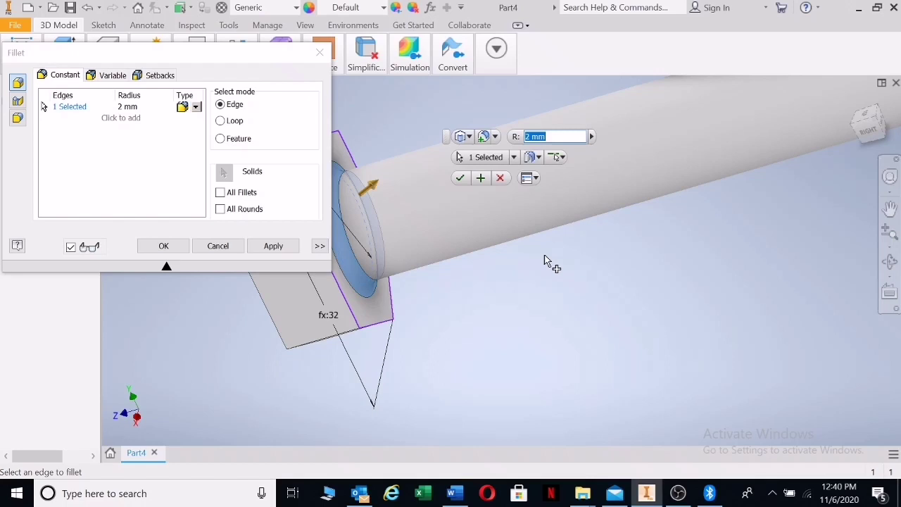
type("0")
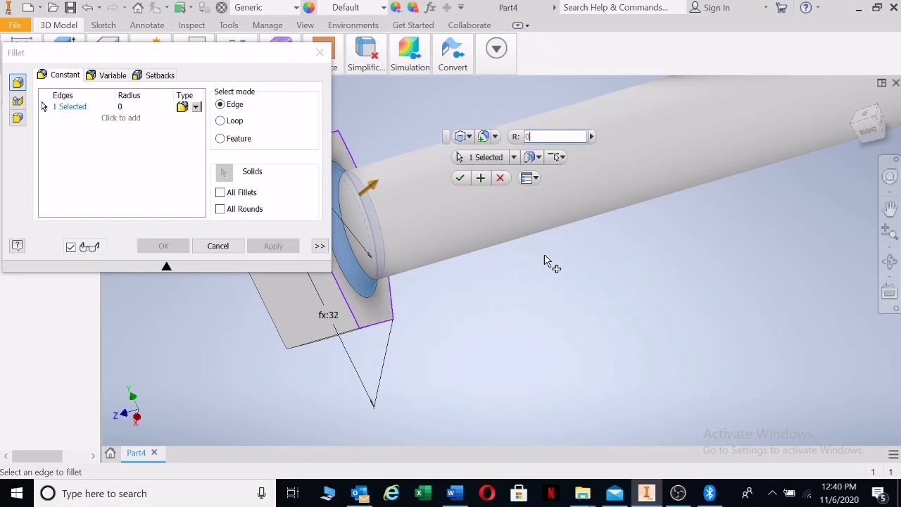
type(".1*")
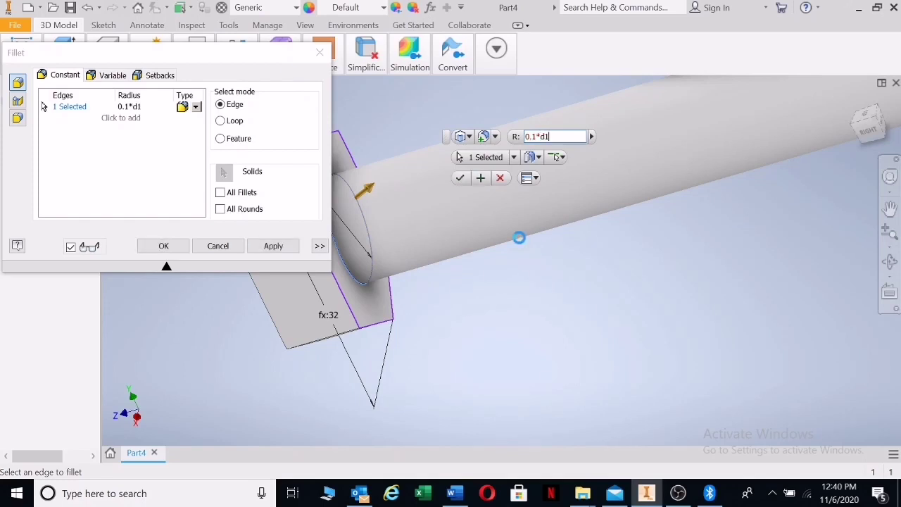
left_click(286, 245)
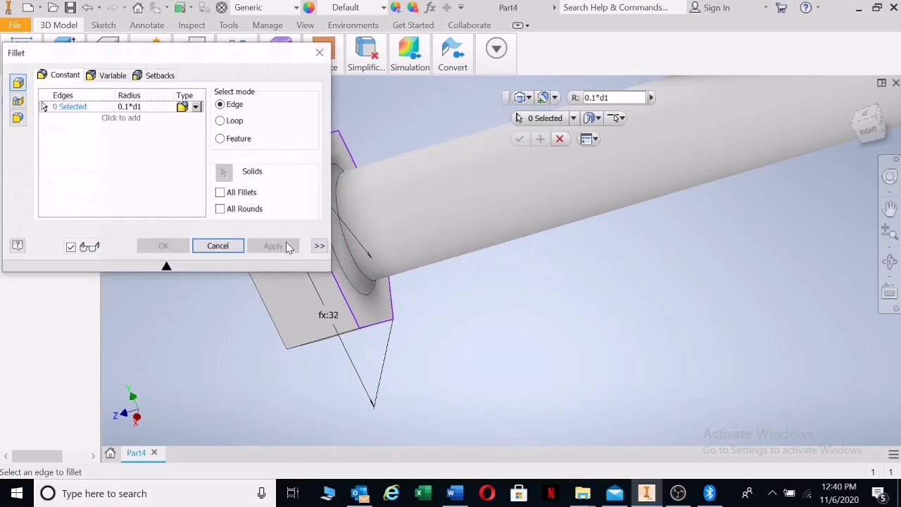
scroll(610, 262, "down", 3)
middle_click_drag(610, 261, 643, 244)
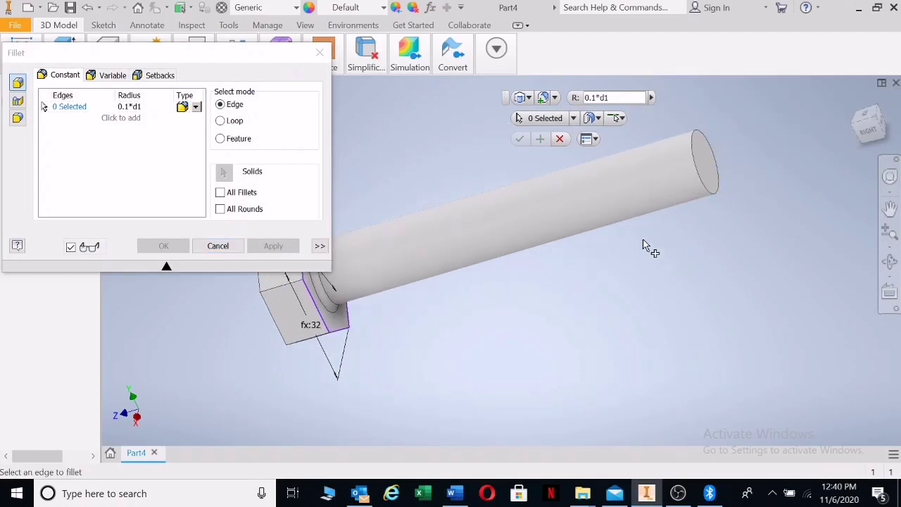
left_click(231, 246)
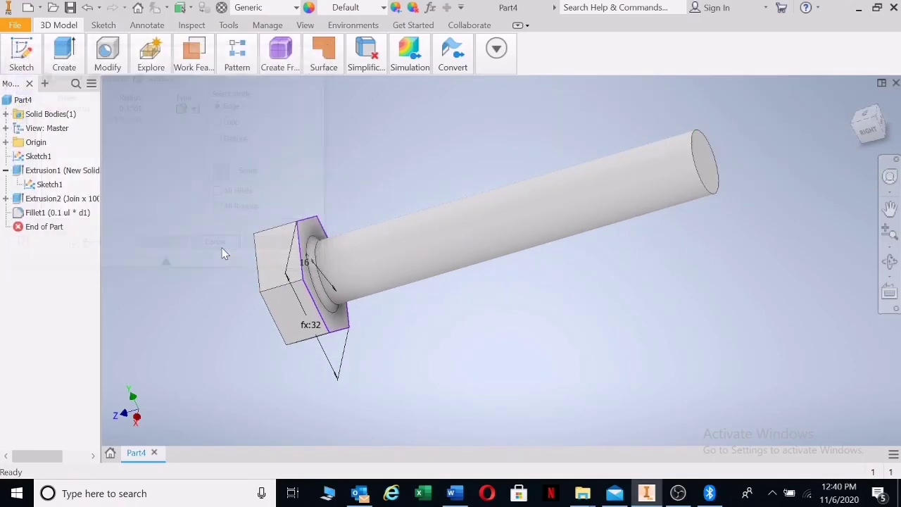
left_click(107, 58)
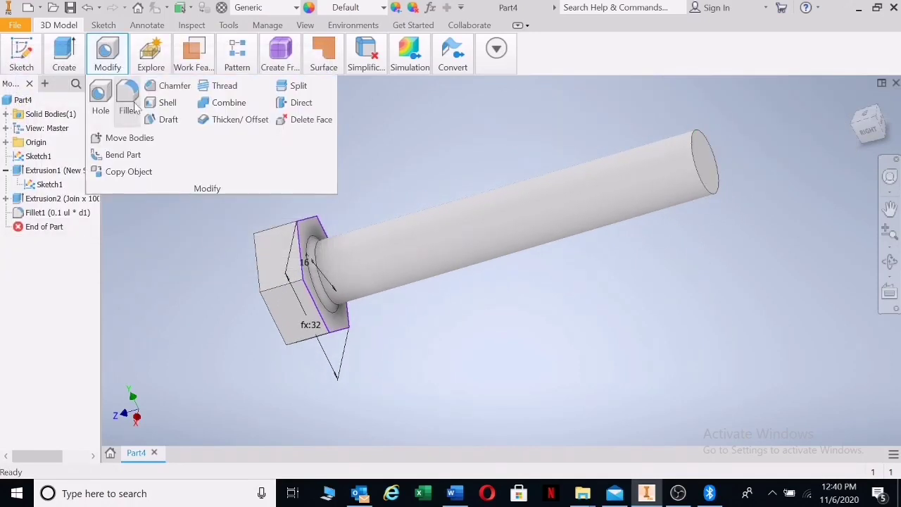
- Chamfer the shank's free end edge by 0.1*d1
left_click(171, 86)
left_click(709, 192)
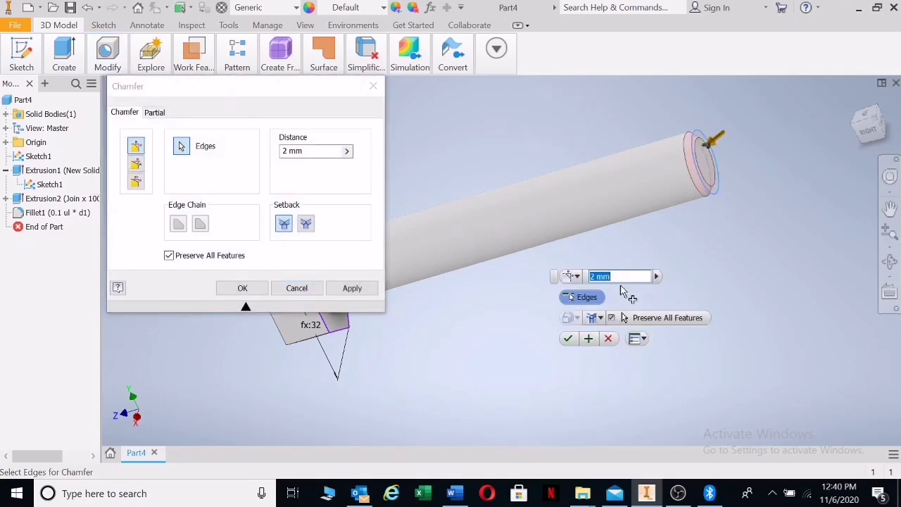
type("0.1")
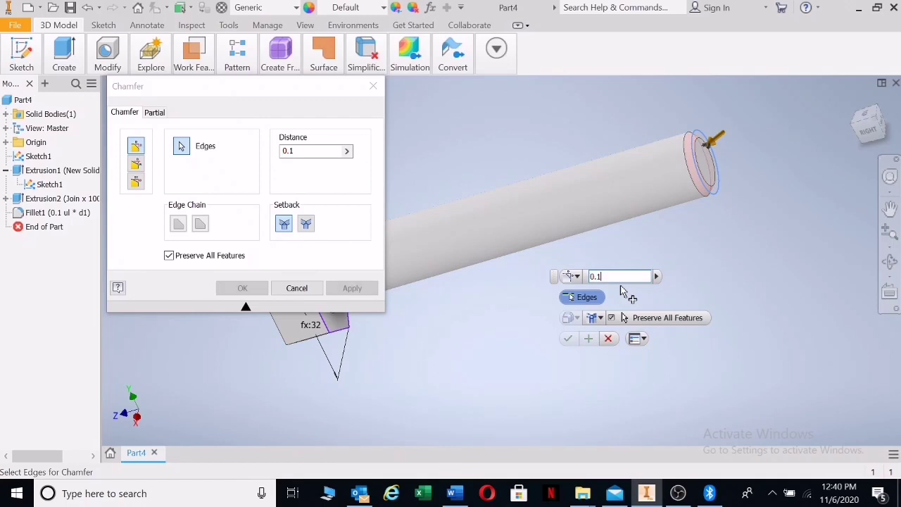
type("\"")
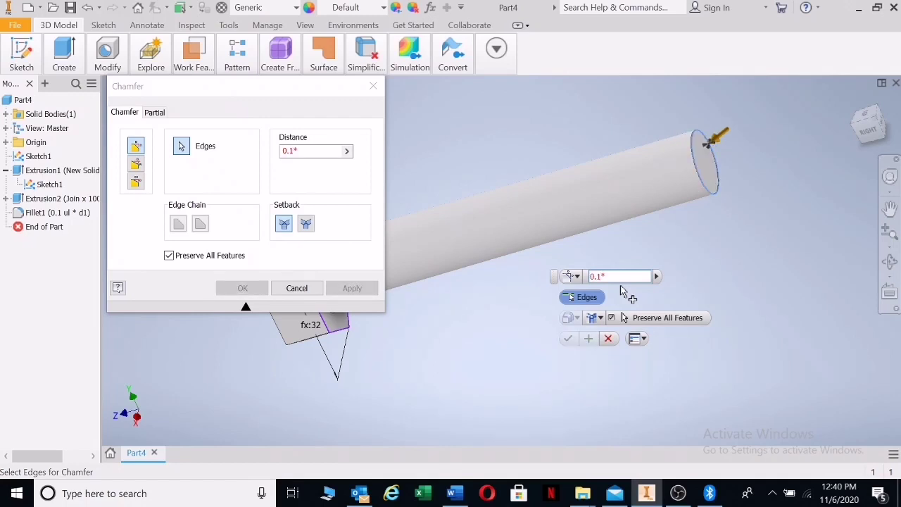
type("d1")
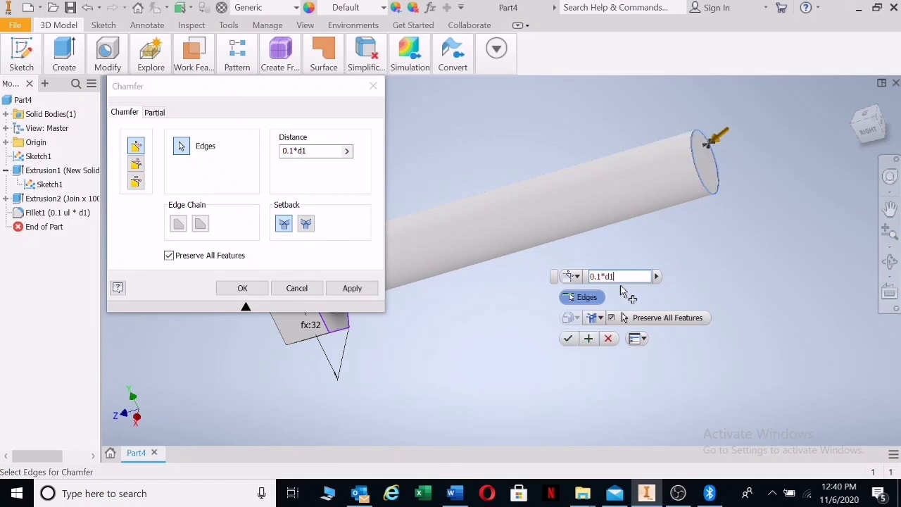
left_click(350, 290)
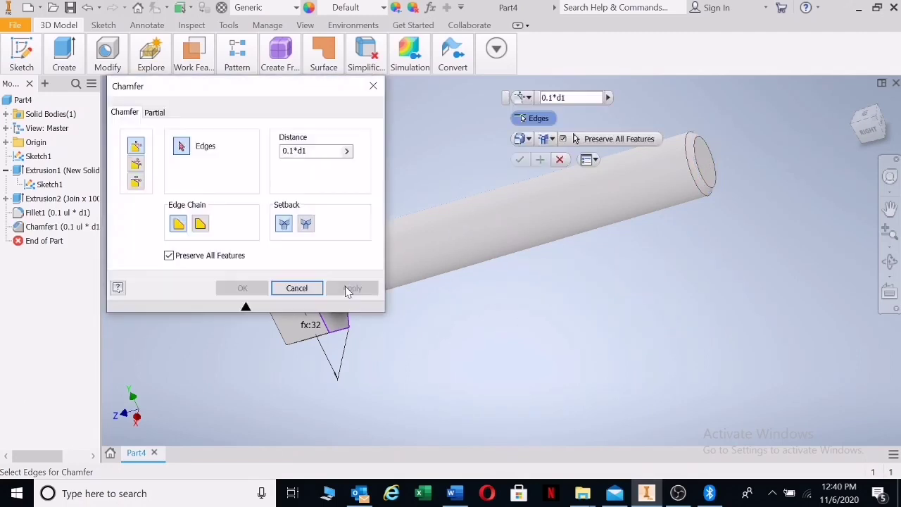
left_click(299, 289)
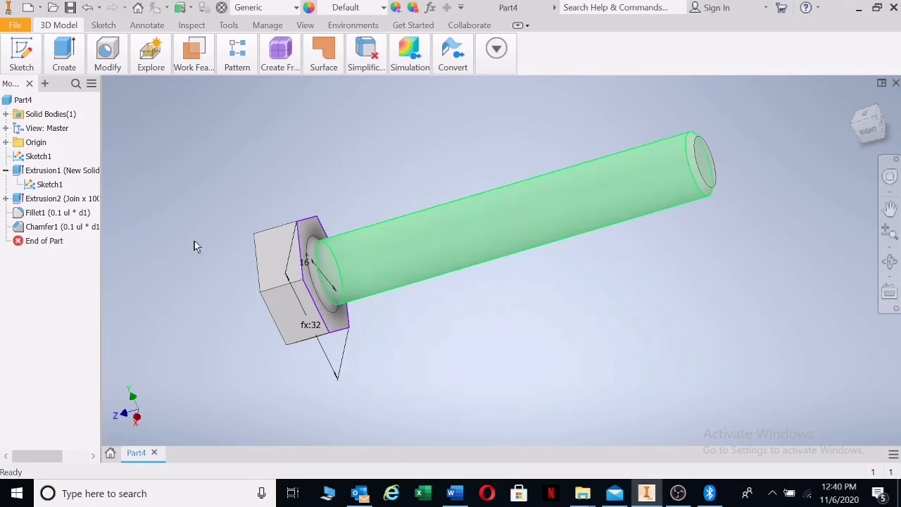
left_click(107, 54)
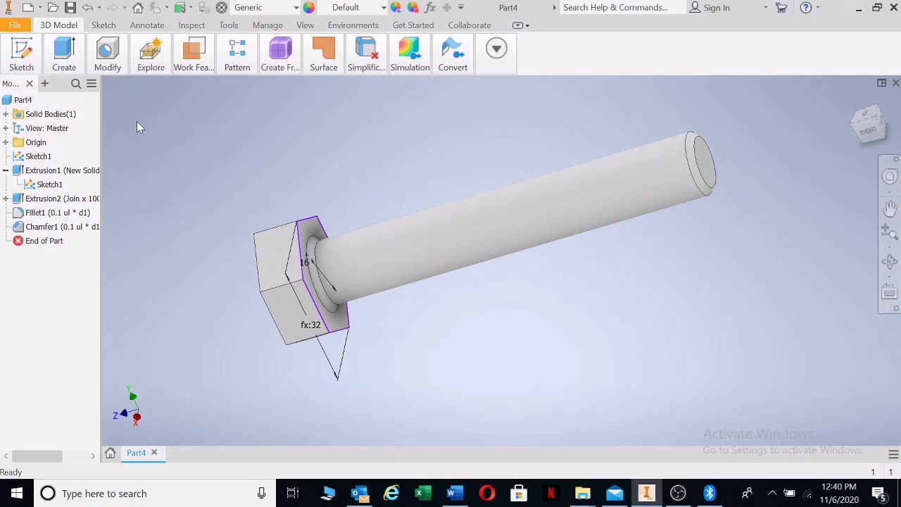
- Start a thread on the shank's cylindrical face with Full Depth turned off
left_click(107, 55)
left_click(218, 87)
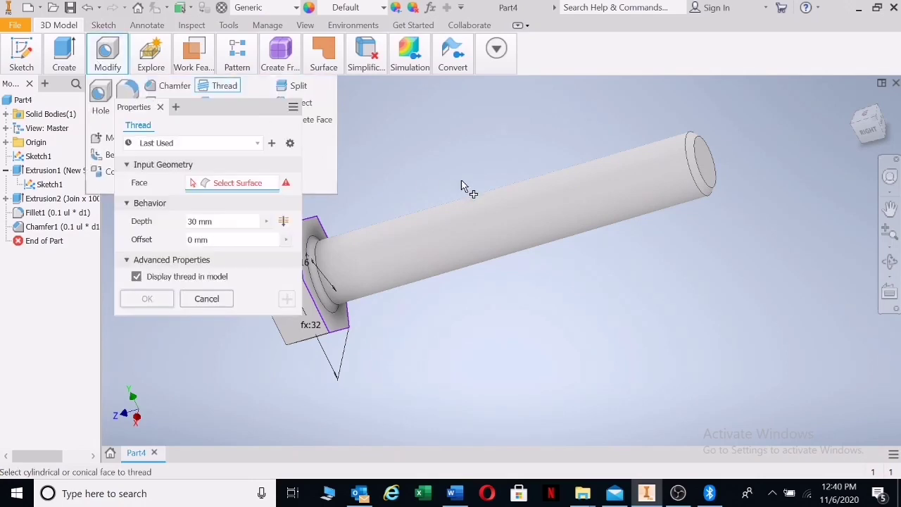
left_click(509, 200)
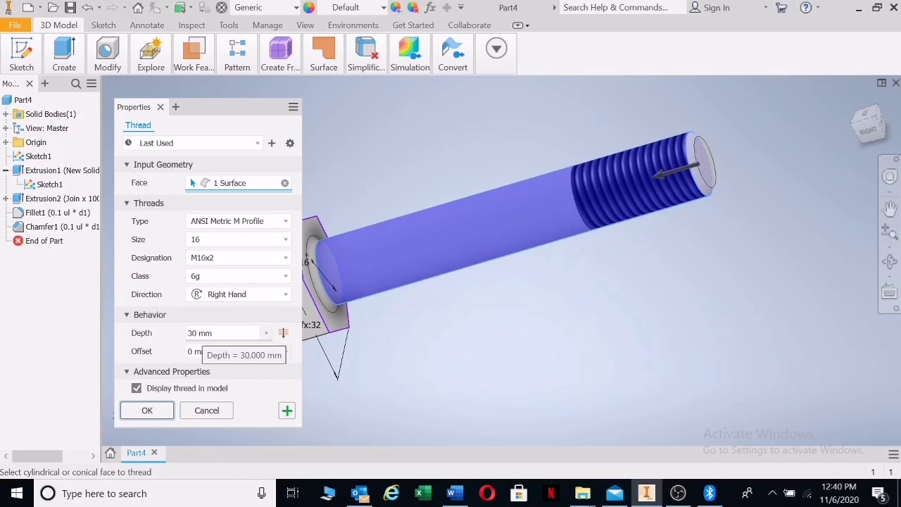
left_click(284, 333)
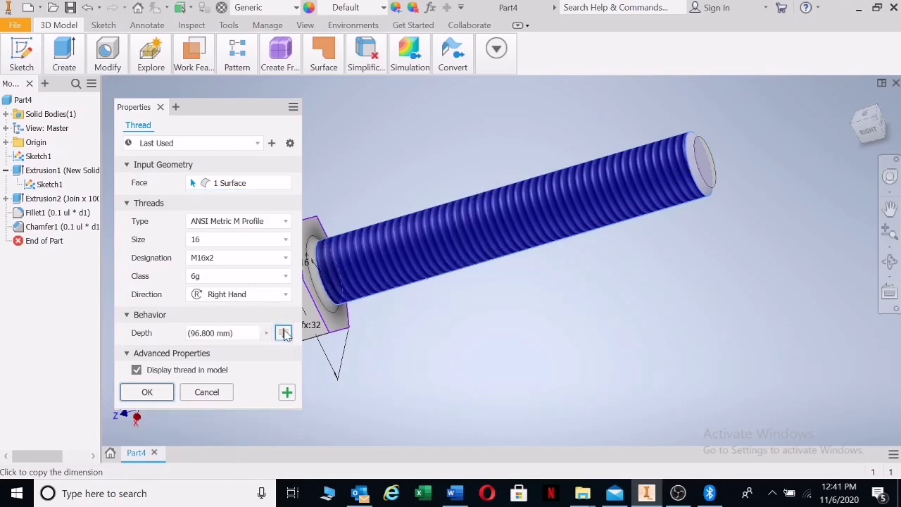
left_click(283, 333)
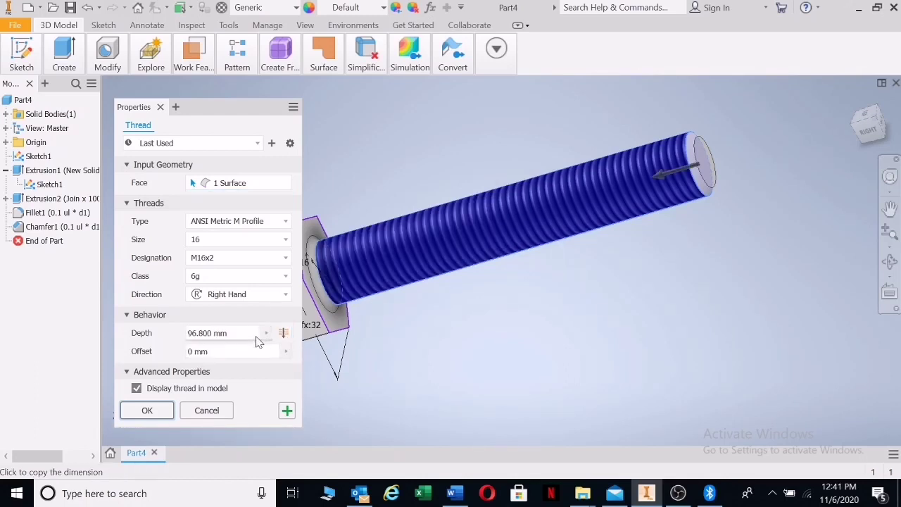
left_click(285, 334)
left_click(283, 334)
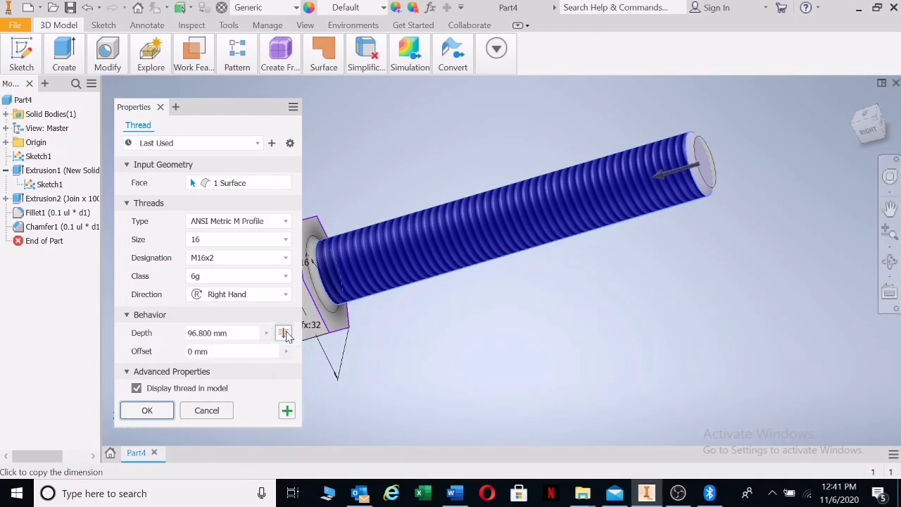
- Set thread depth 30 and offset 0, creating the M16x2 thread
left_click(250, 333)
left_click(266, 333)
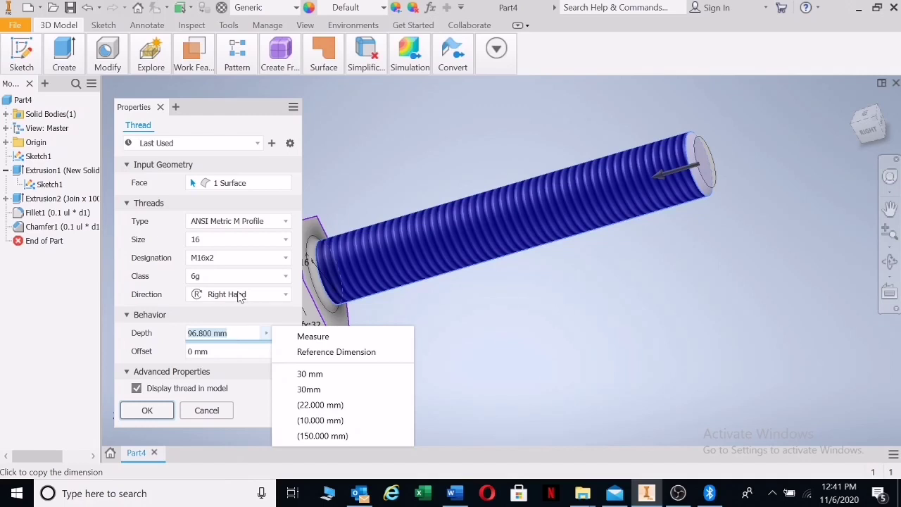
key("Escape")
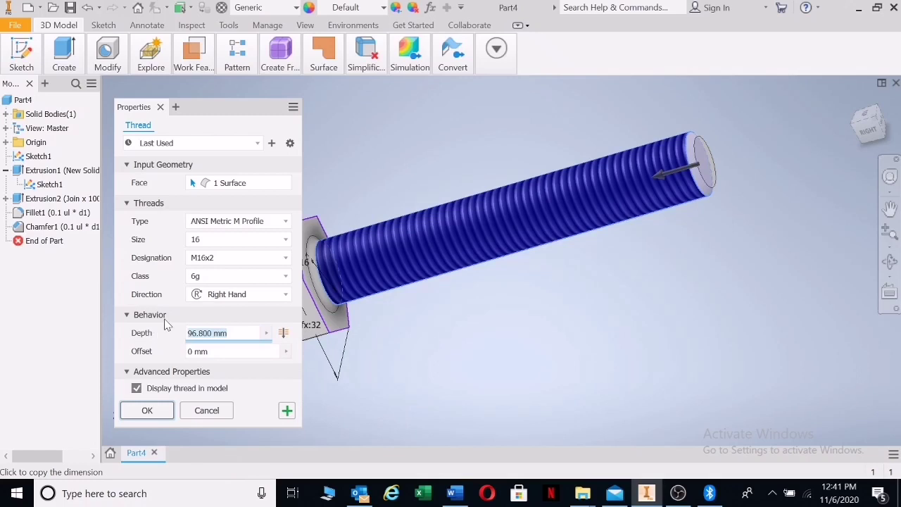
type("30")
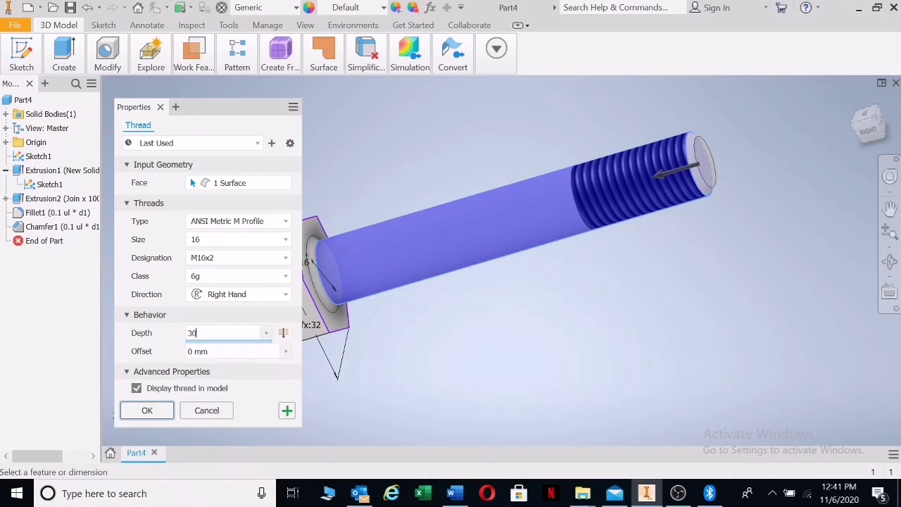
key("Tab")
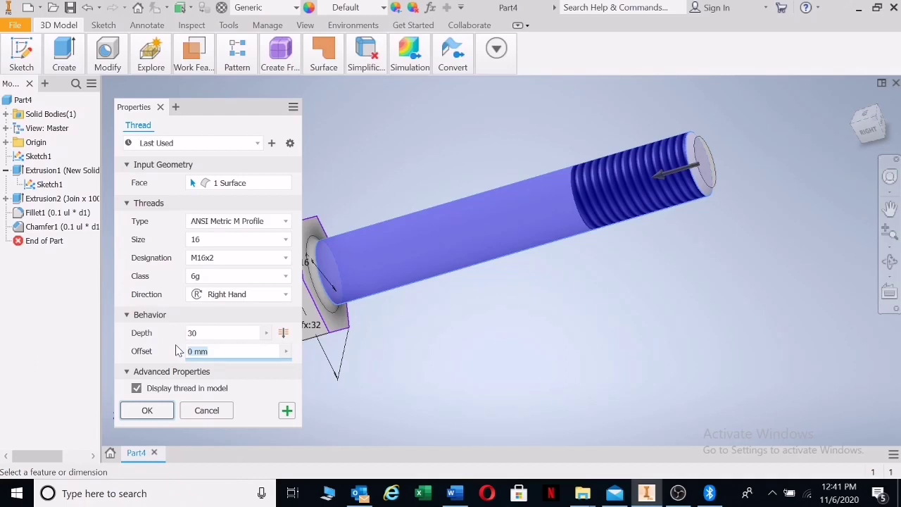
type("70")
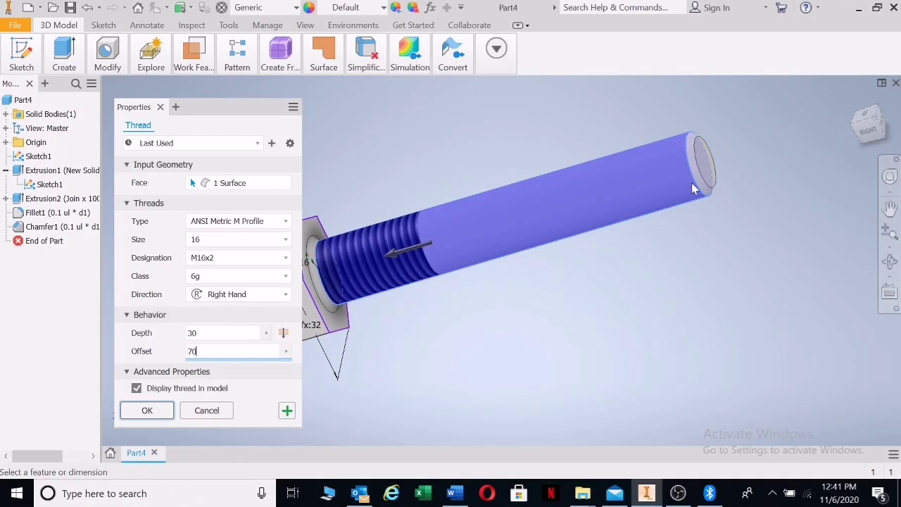
key("BackSpace")
key("BackSpace")
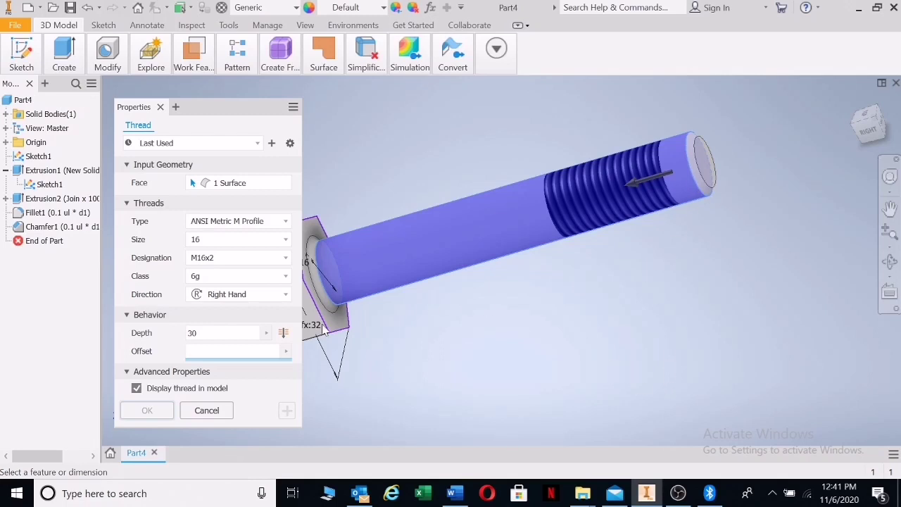
type("0")
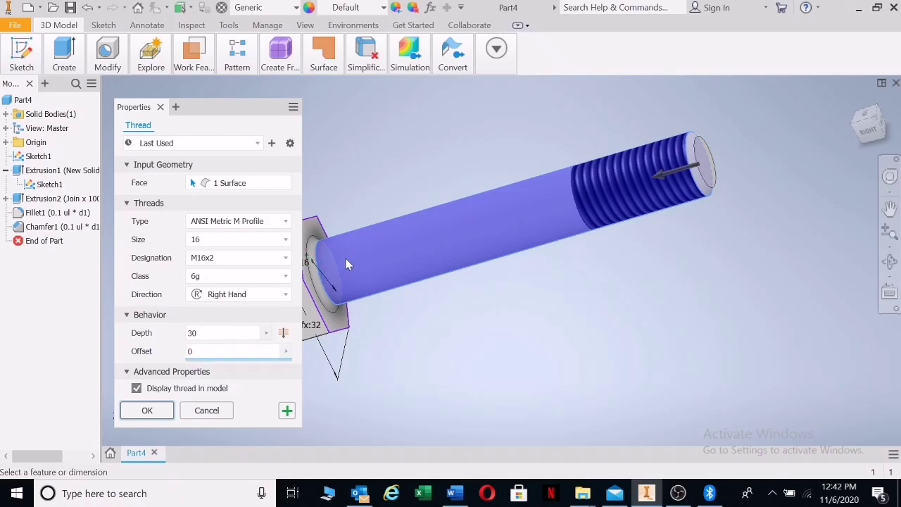
key("Return")
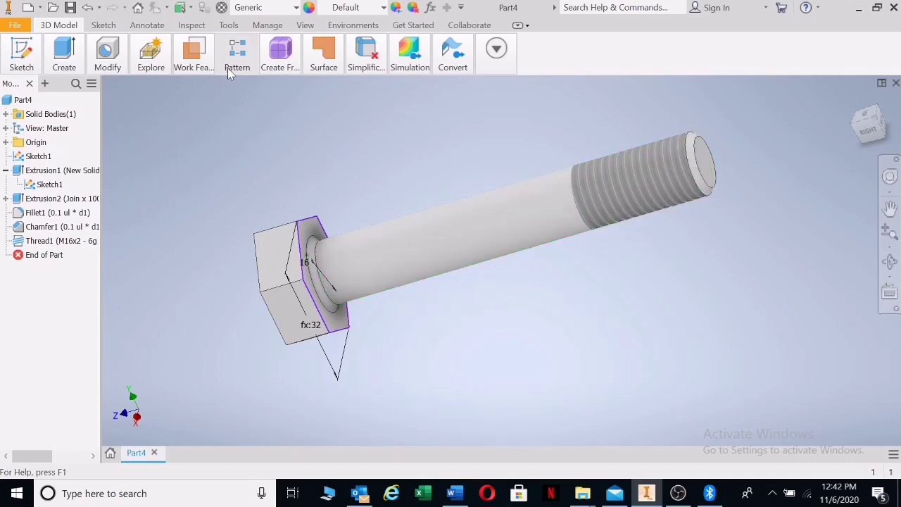
- Assign Nylon, molybdenum disulphide material, save the part as M Bolt, and close it
left_click(295, 9)
left_click(287, 217)
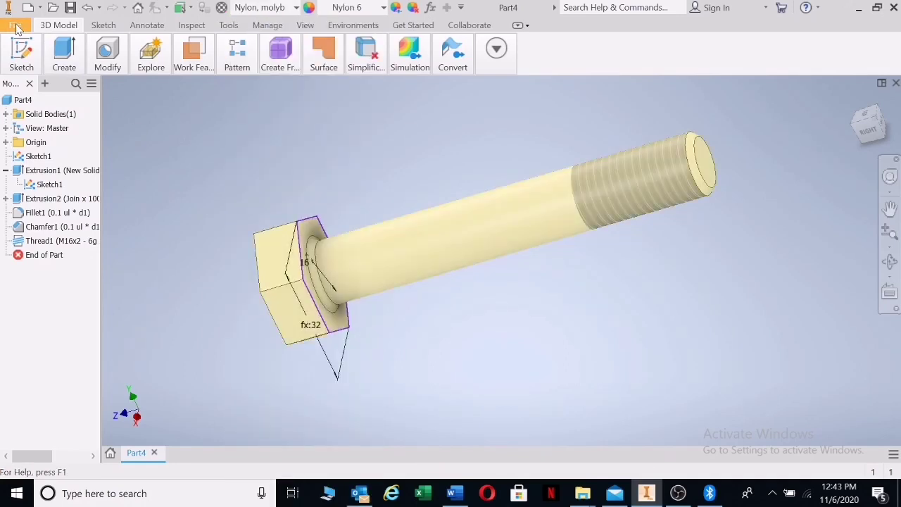
left_click(70, 9)
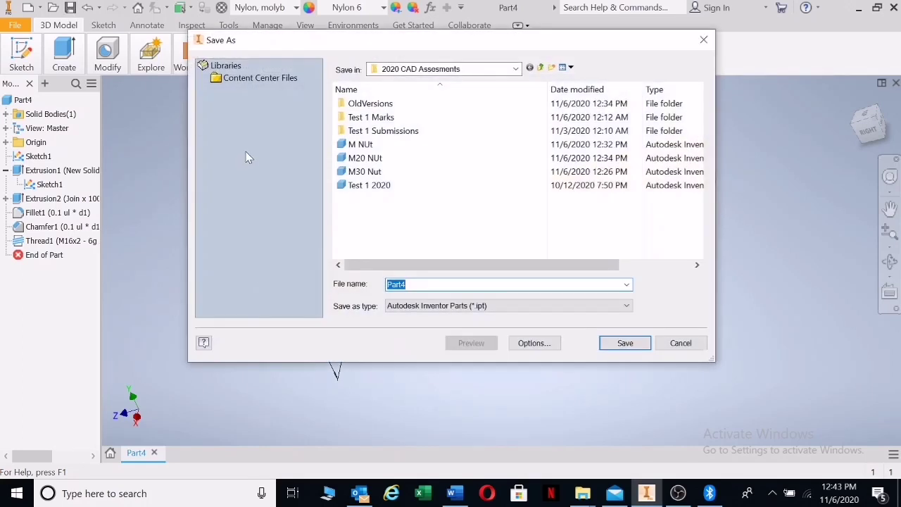
type("M")
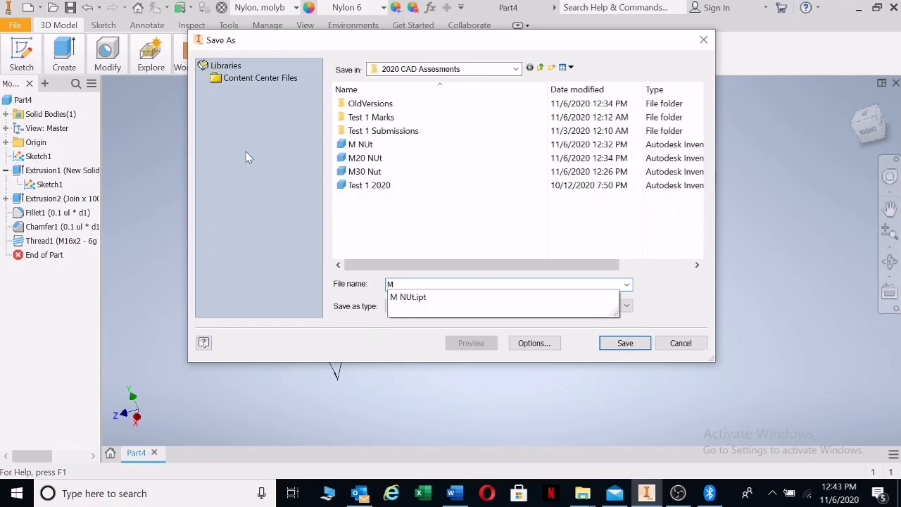
type(" Bol")
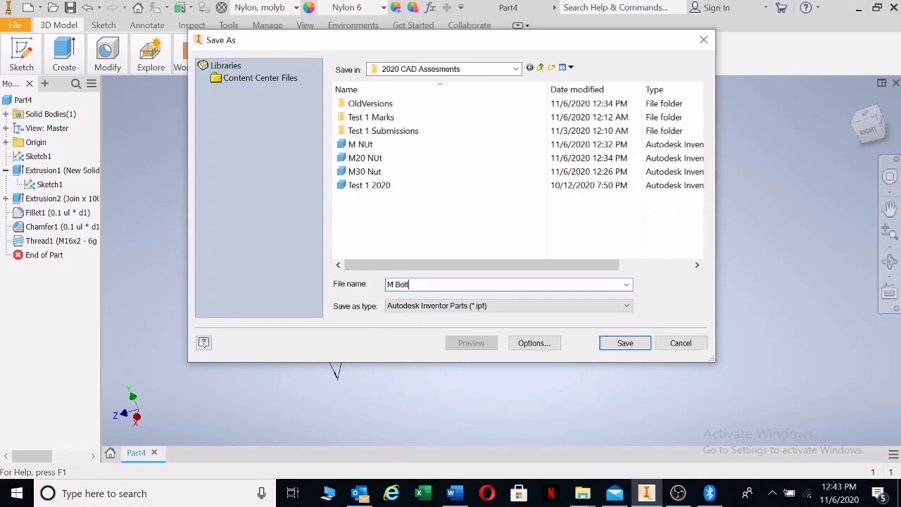
type("t")
left_click(629, 344)
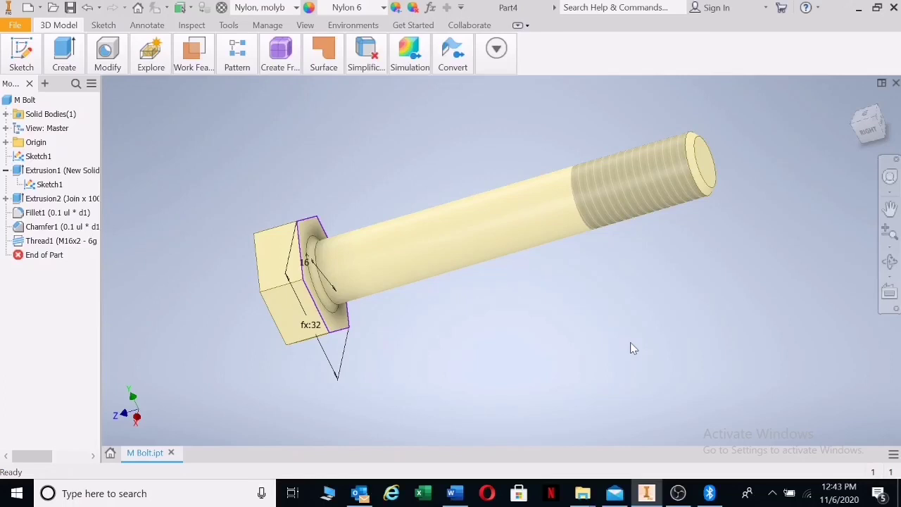
left_click(896, 84)
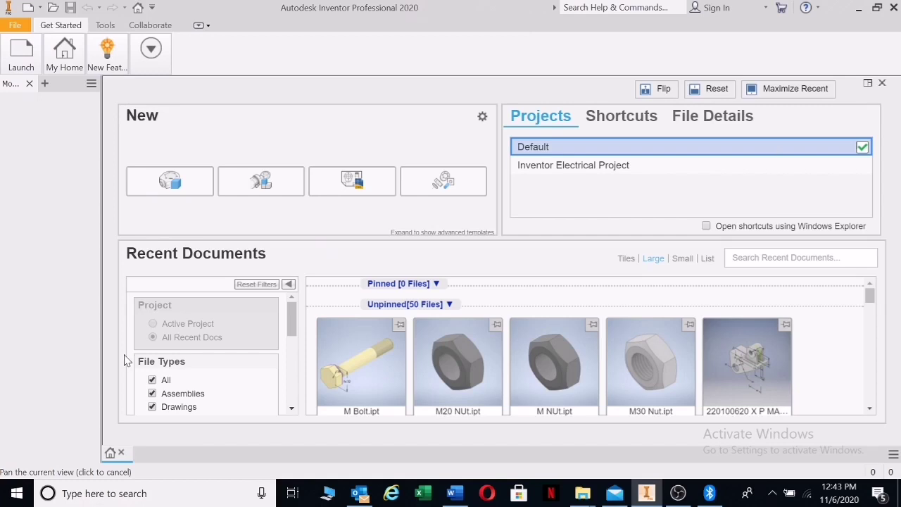
- Reopen M Bolt.ipt from Recent Documents and expand Extrusion1 in the browser
double_click(361, 369)
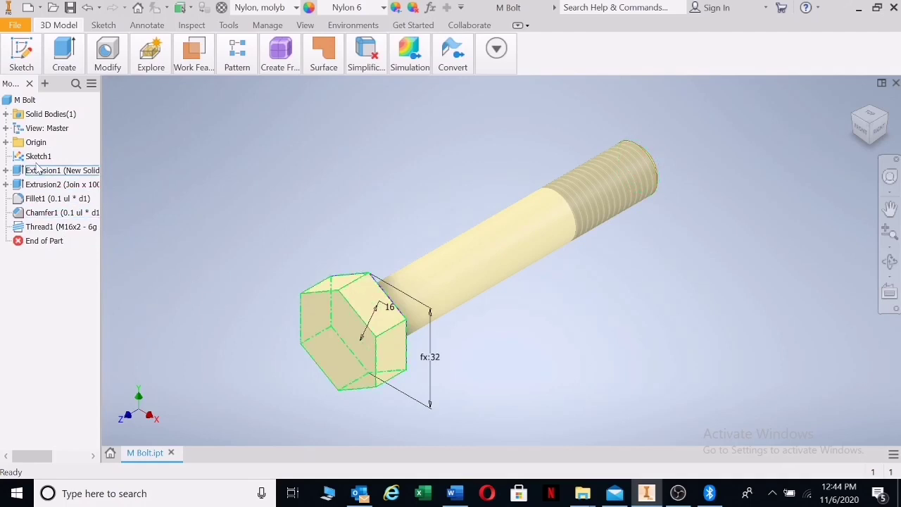
left_click(7, 171)
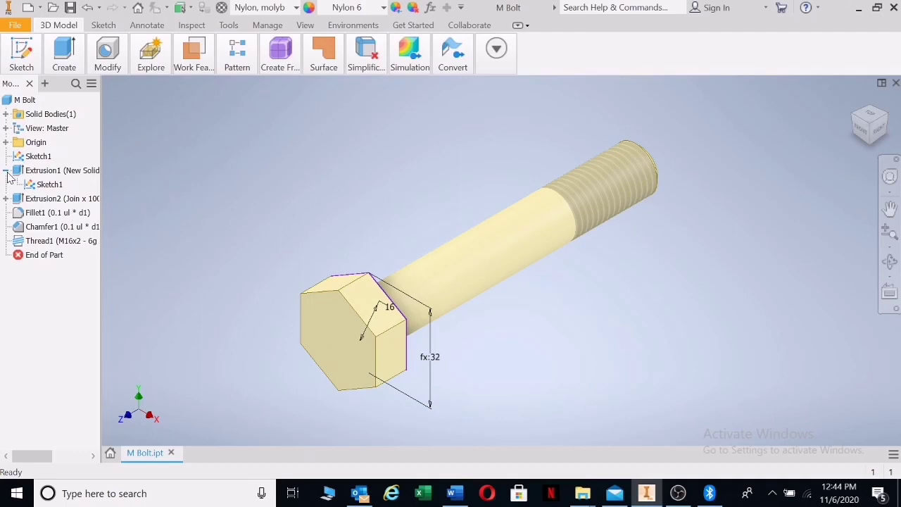
- Change Sketch1's circle diameter from 16 to 40 and finish the sketch
double_click(49, 185)
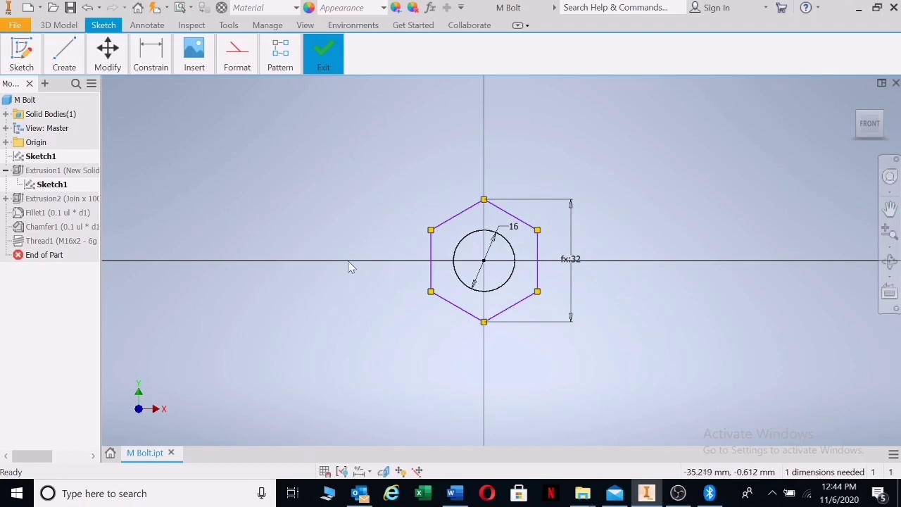
double_click(516, 230)
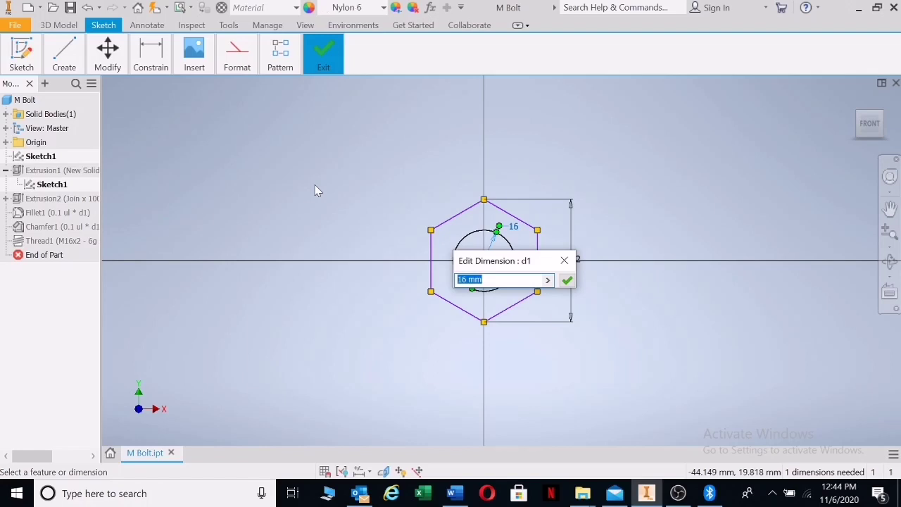
type("40")
left_click(567, 280)
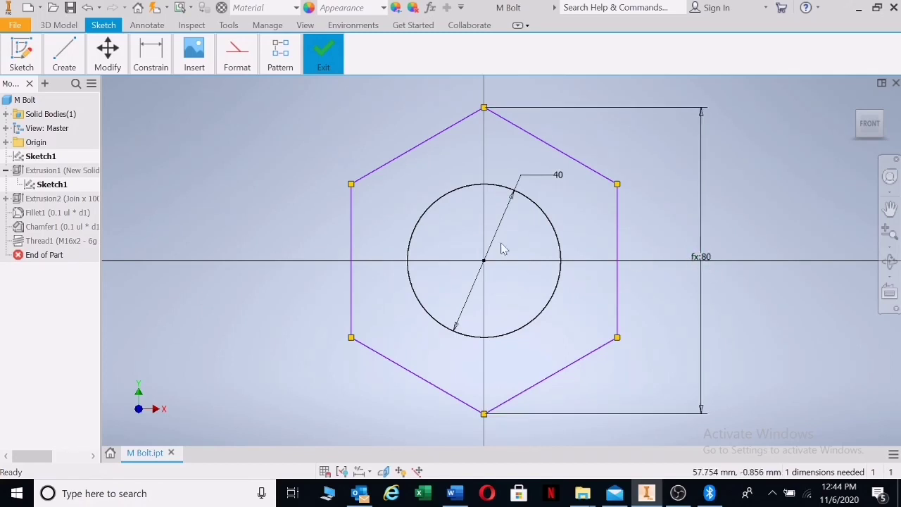
right_click(190, 188)
left_click(202, 224)
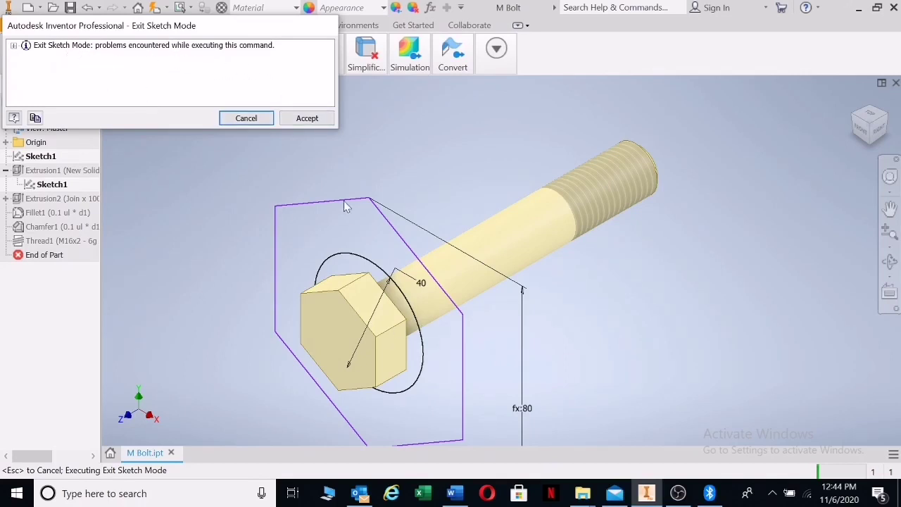
scroll(586, 346, "down", 3)
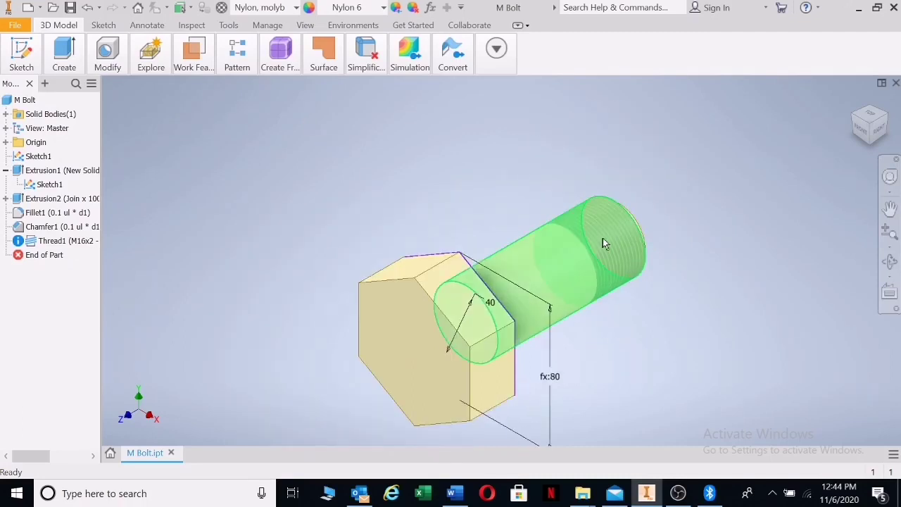
- Open Thread1 for editing and try to reapply it with its designation unchanged
left_click(83, 243)
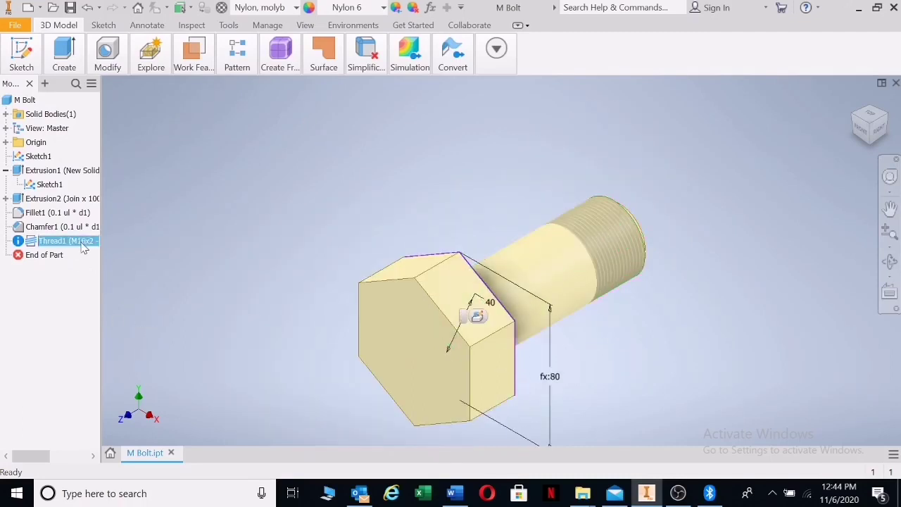
double_click(83, 243)
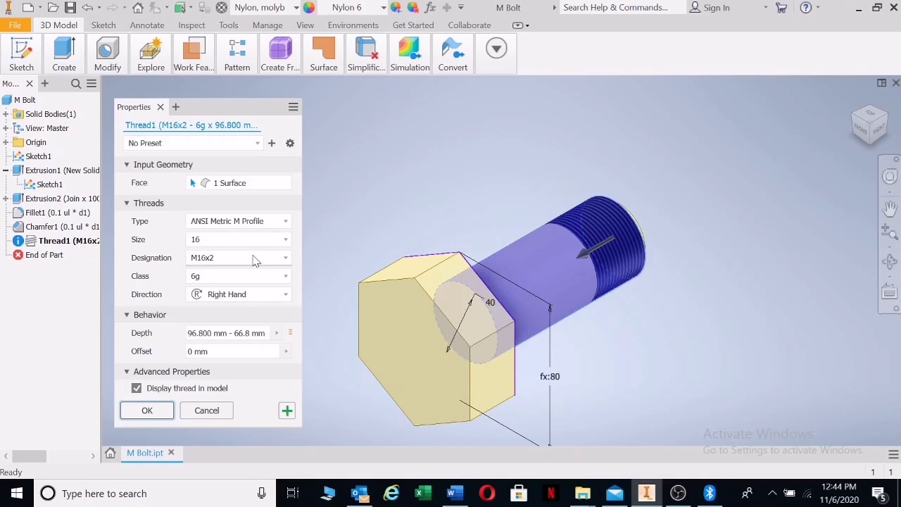
left_click(222, 260)
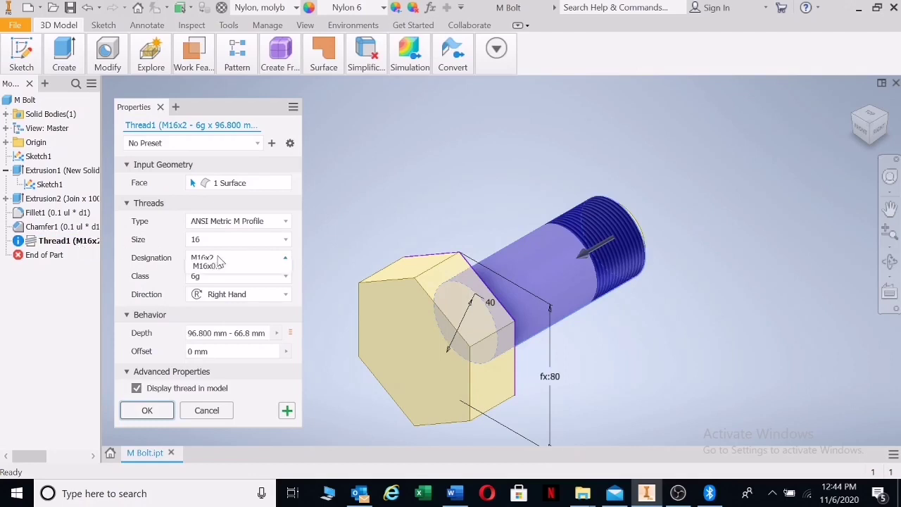
left_click(208, 412)
left_click(146, 410)
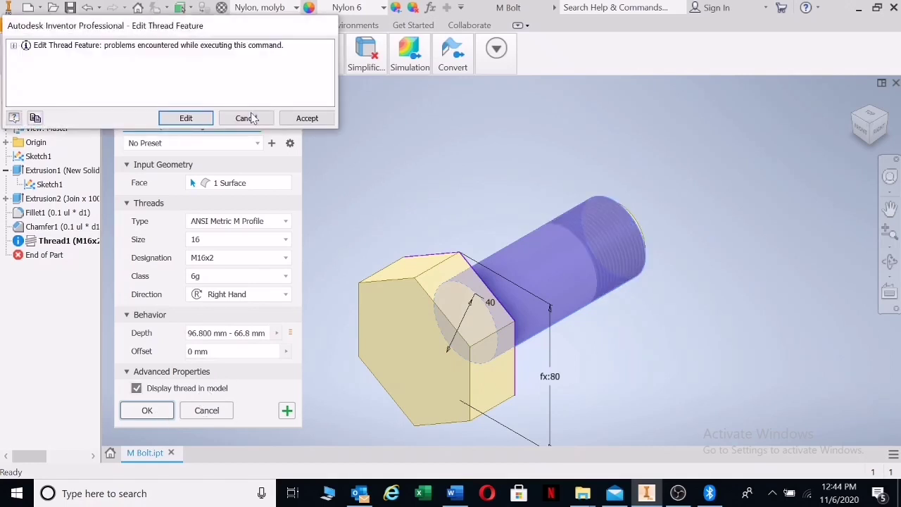
- Dismiss the thread error and delete Thread1 from the model browser
left_click(245, 119)
right_click(69, 242)
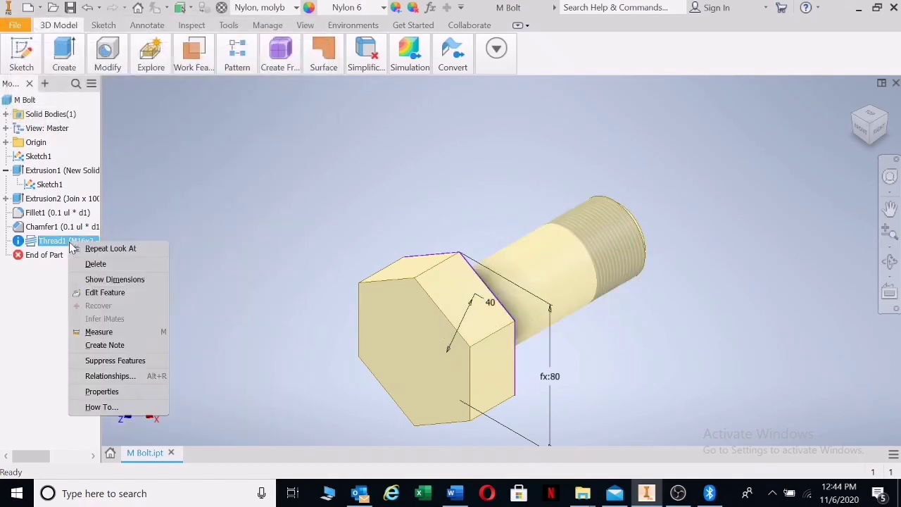
left_click(83, 264)
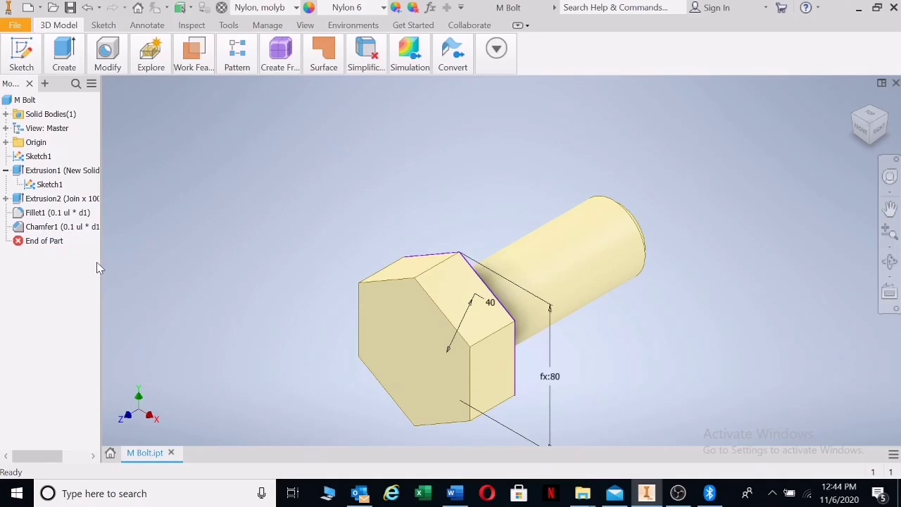
- Lengthen the Extrusion2 shank from 100 mm to 150 mm
double_click(49, 203)
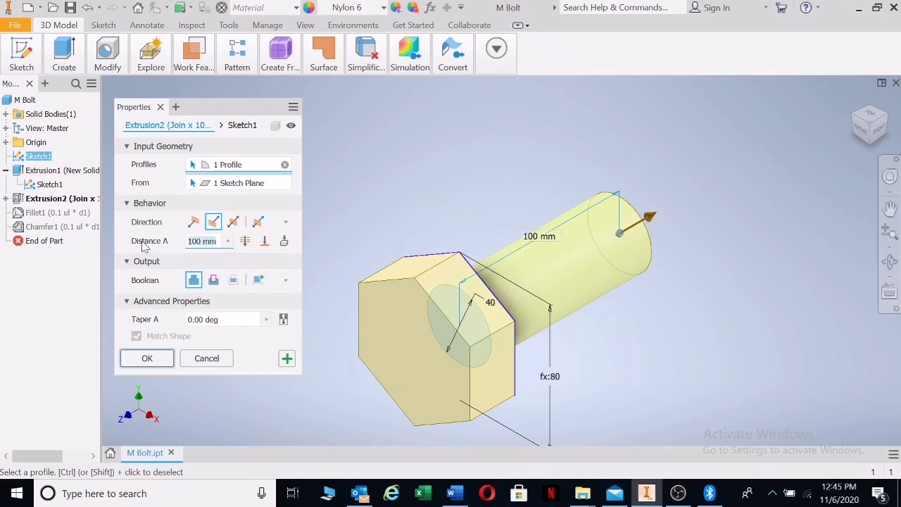
type("155")
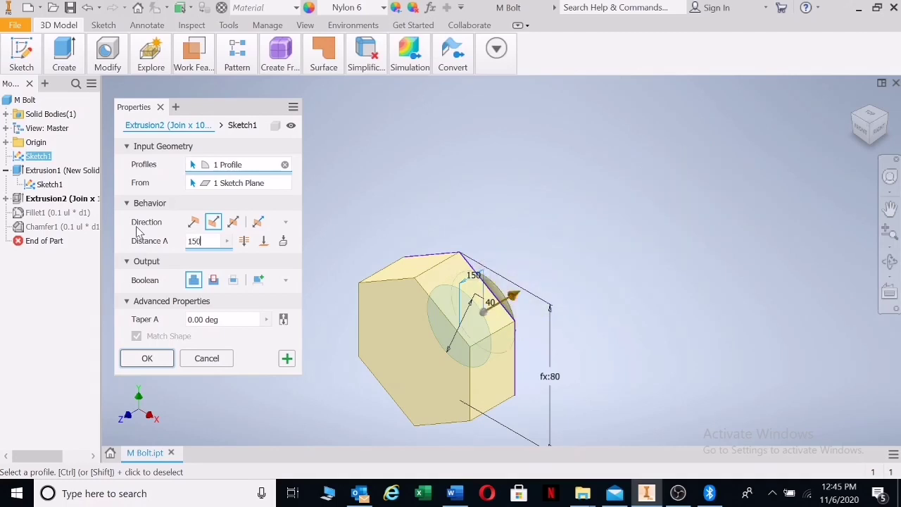
left_click(161, 351)
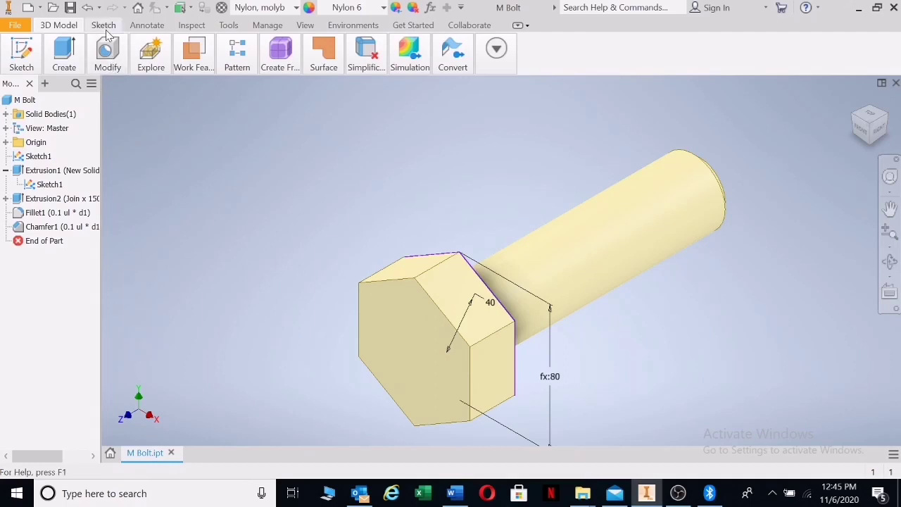
- Start a thread on the shank's cylindrical face with Full Length off and depth set to -82
left_click(107, 53)
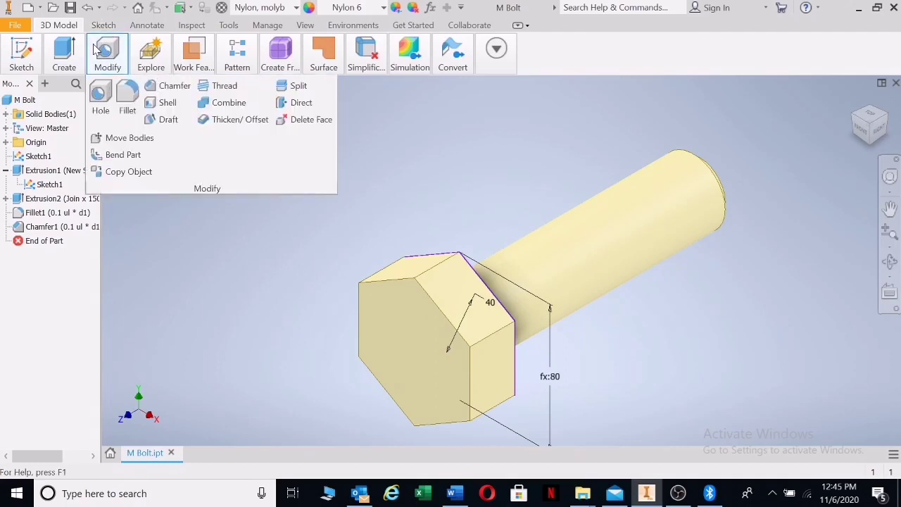
left_click(215, 88)
left_click(608, 221)
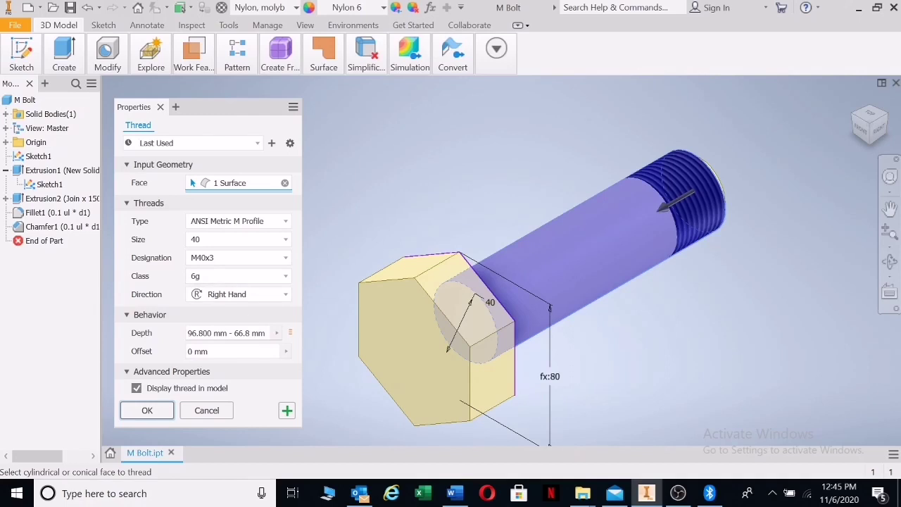
left_click(259, 334)
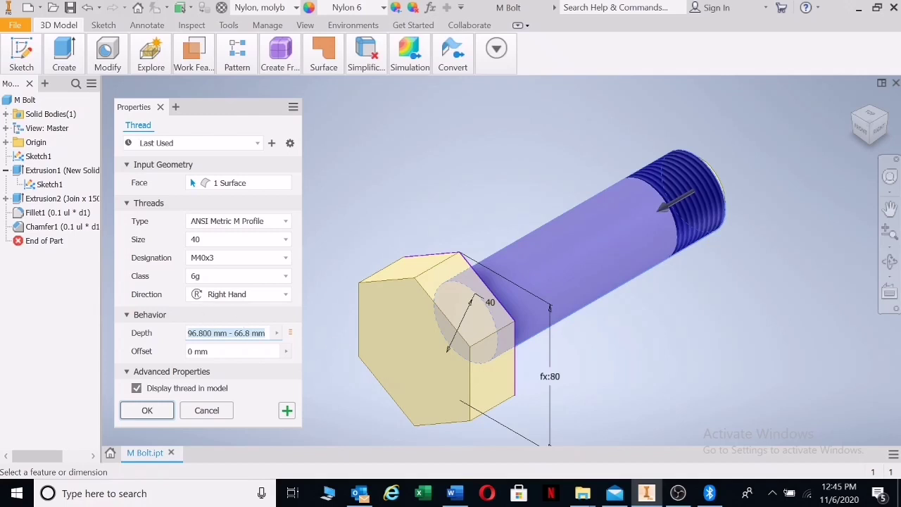
left_click(291, 335)
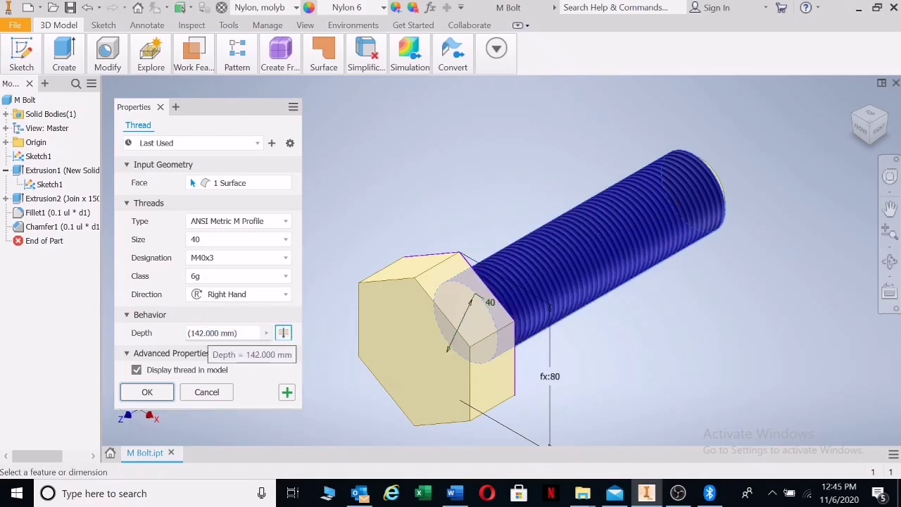
left_click(283, 332)
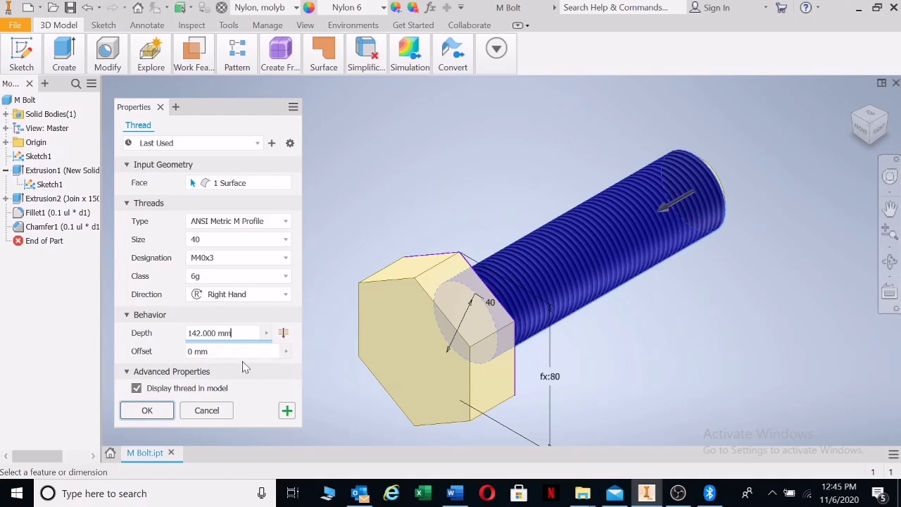
type("-")
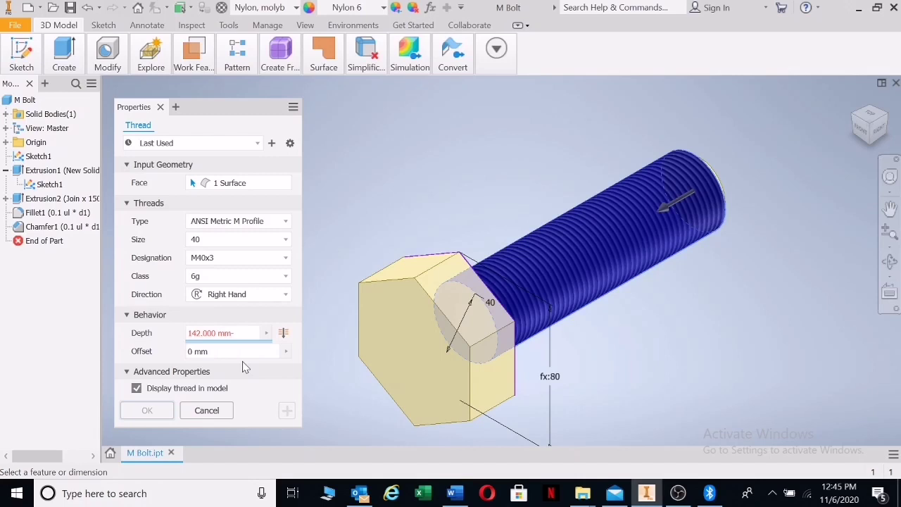
type("82")
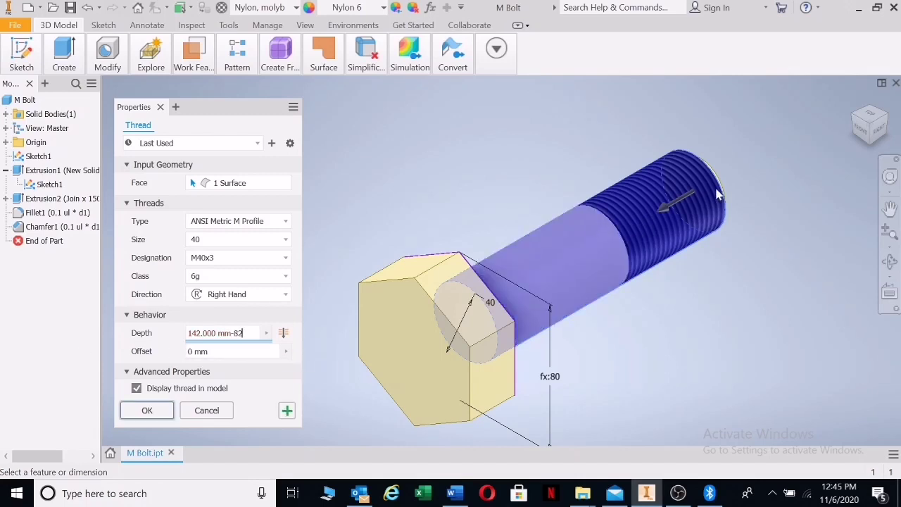
- Set the thread designation to M40x3 coarse pitch and apply it as Thread2
scroll(221, 265, "down", 1)
left_click(218, 266)
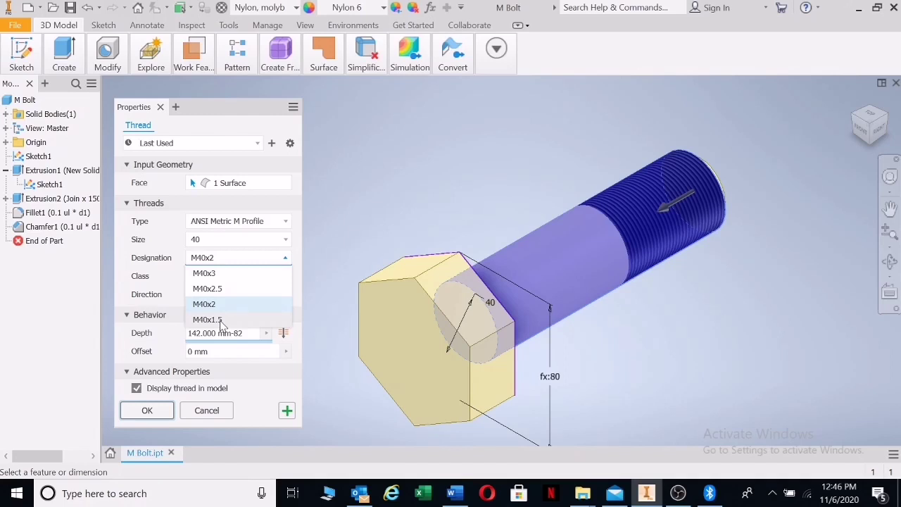
left_click(220, 320)
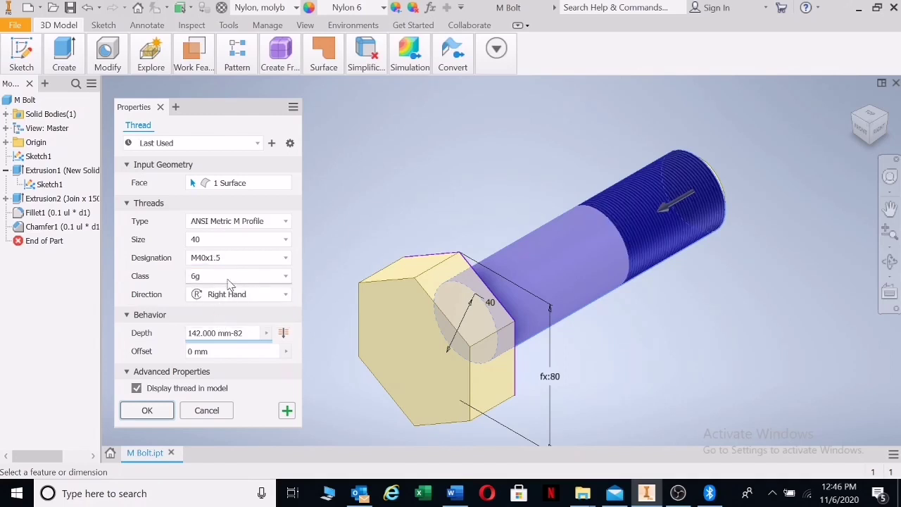
left_click(237, 259)
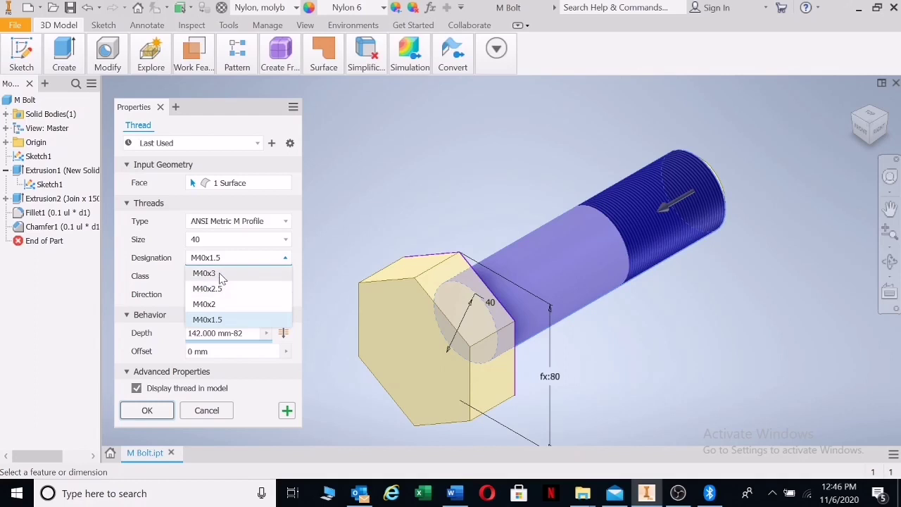
left_click(218, 274)
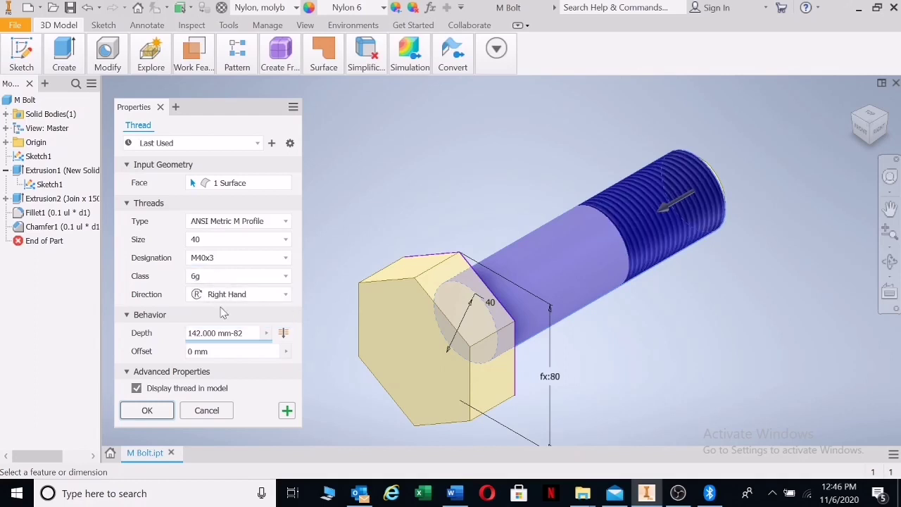
left_click(147, 410)
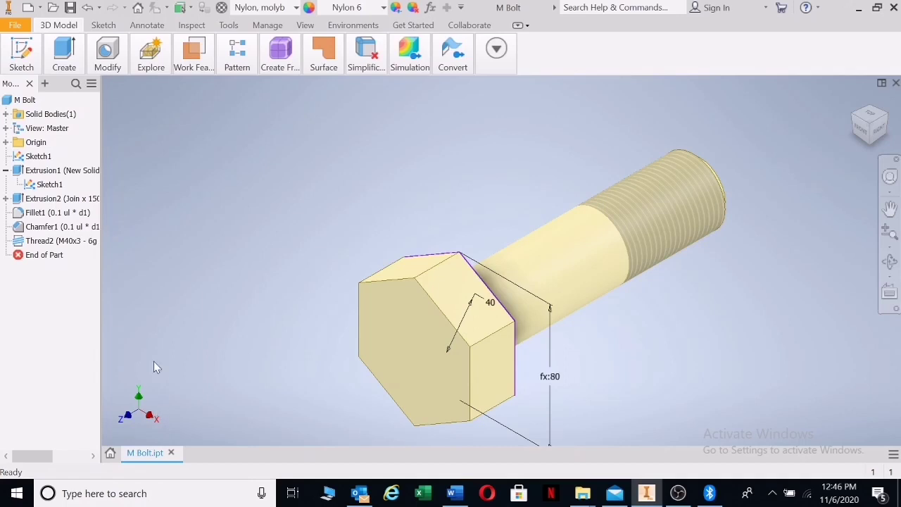
left_click(21, 25)
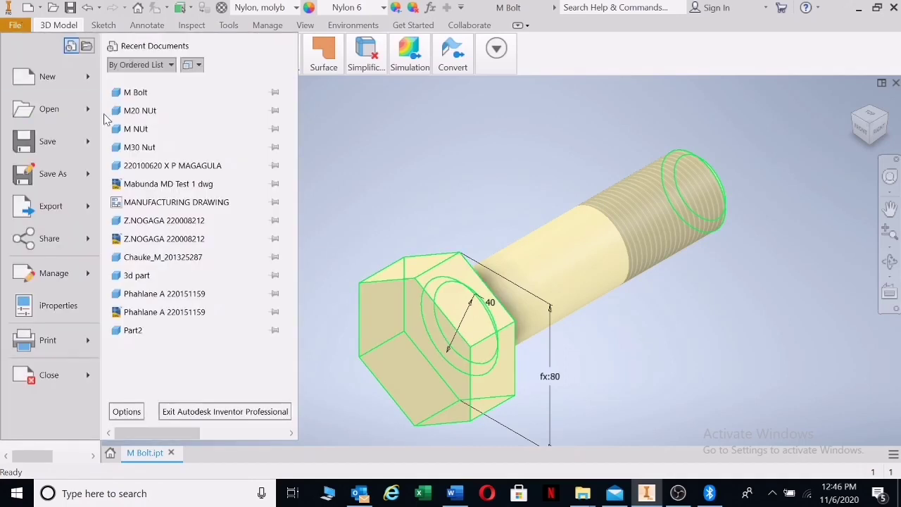
left_click(53, 173)
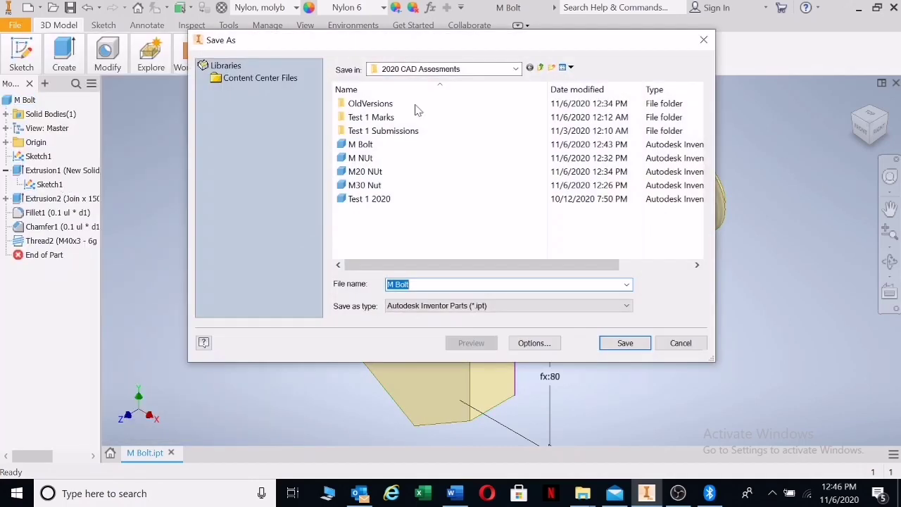
left_click(516, 69)
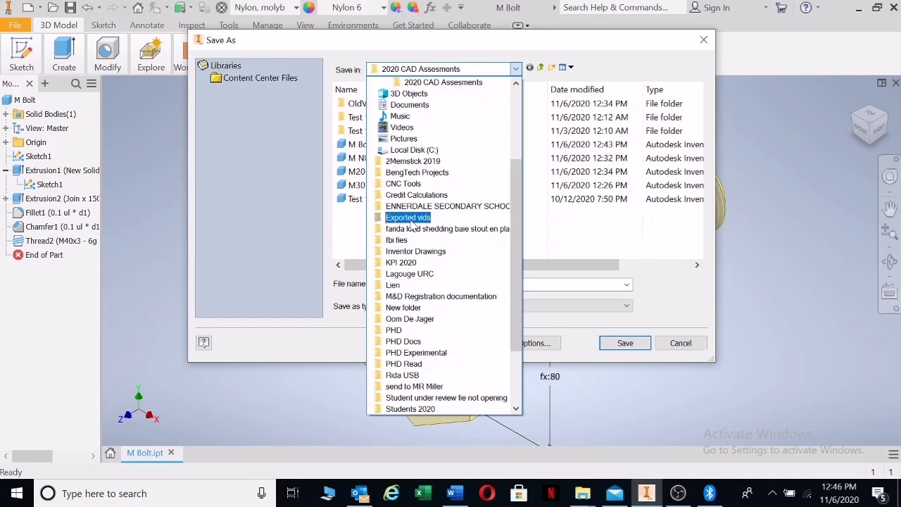
left_click(562, 220)
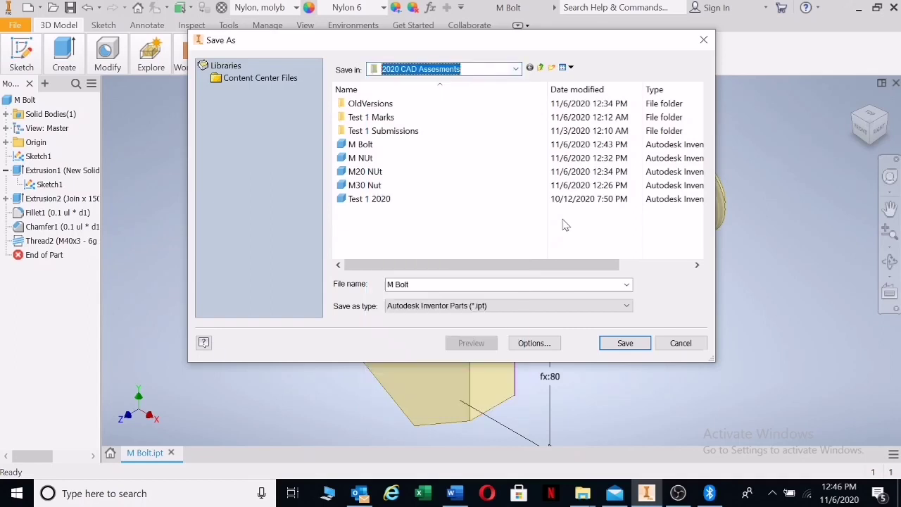
left_click(712, 42)
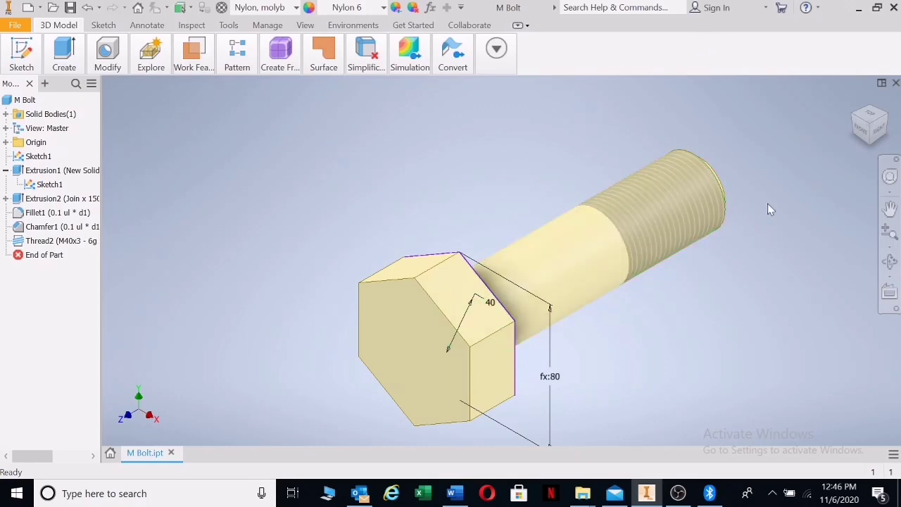
- Orbit to view the underside of the bolt head, then close the M Bolt document
left_click(890, 262)
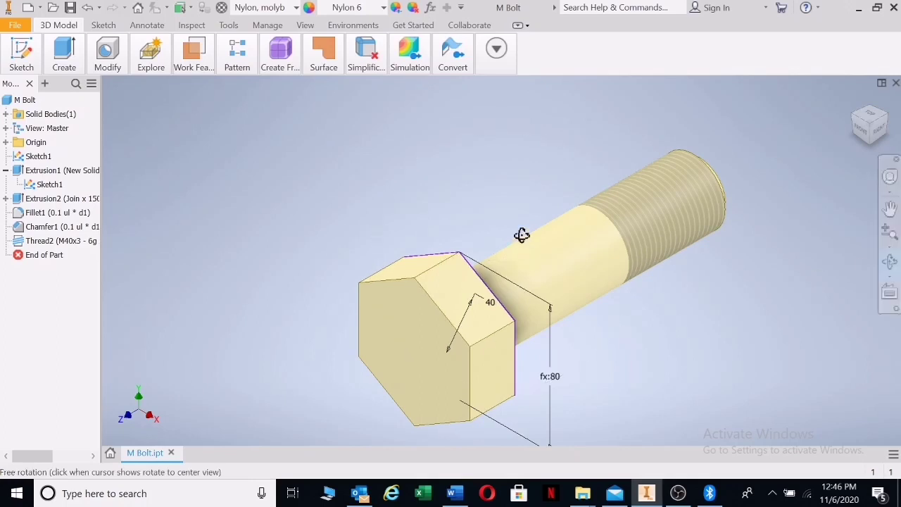
left_click_drag(520, 235, 451, 235)
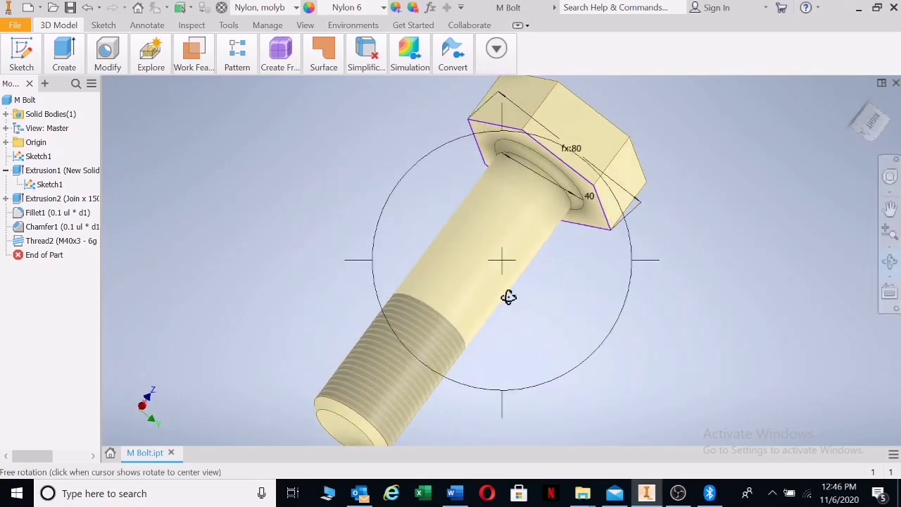
key("Escape")
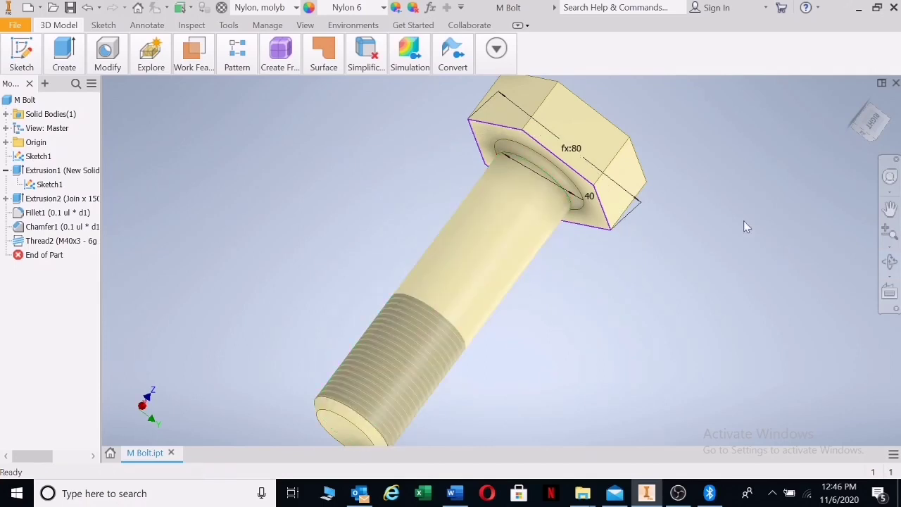
left_click(869, 123)
left_click(896, 83)
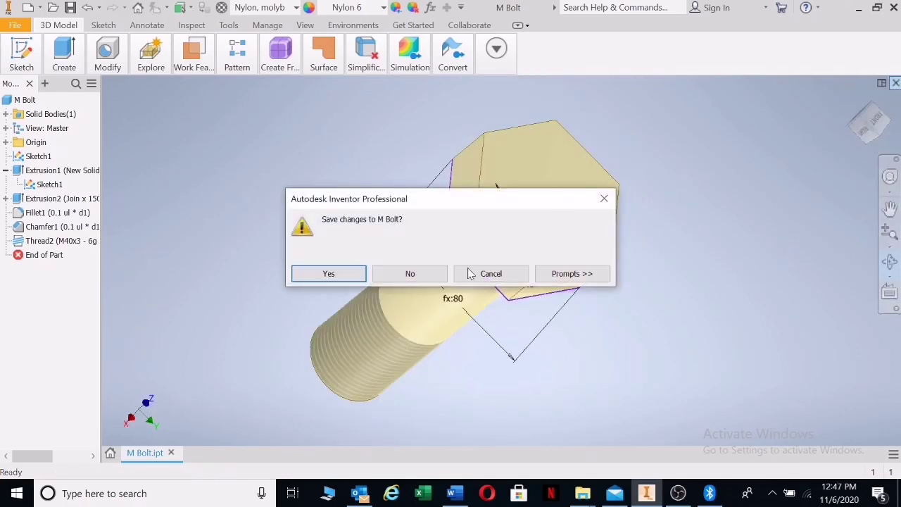